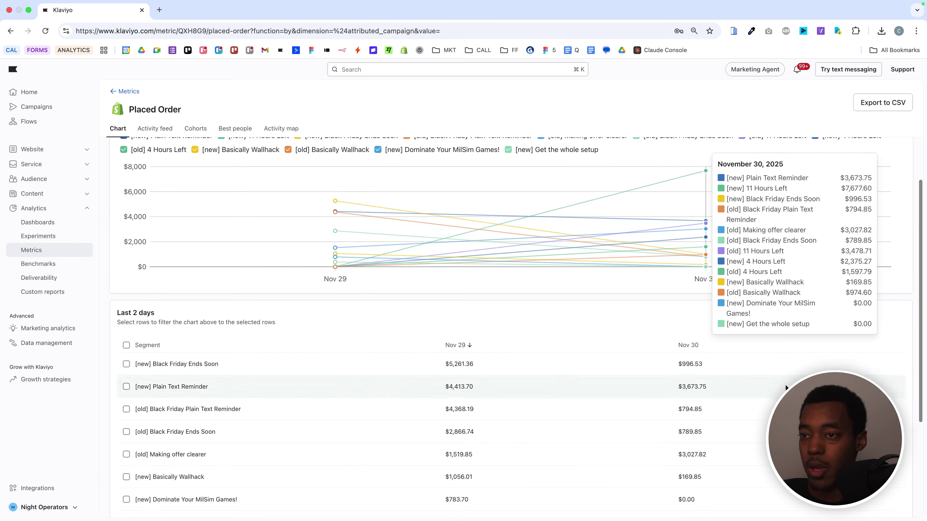
# Step: Sort the Placed Order table of attributed campaigns by Nov 30 revenue from highest to lowest
pyautogui.scroll(2, 621, 340)
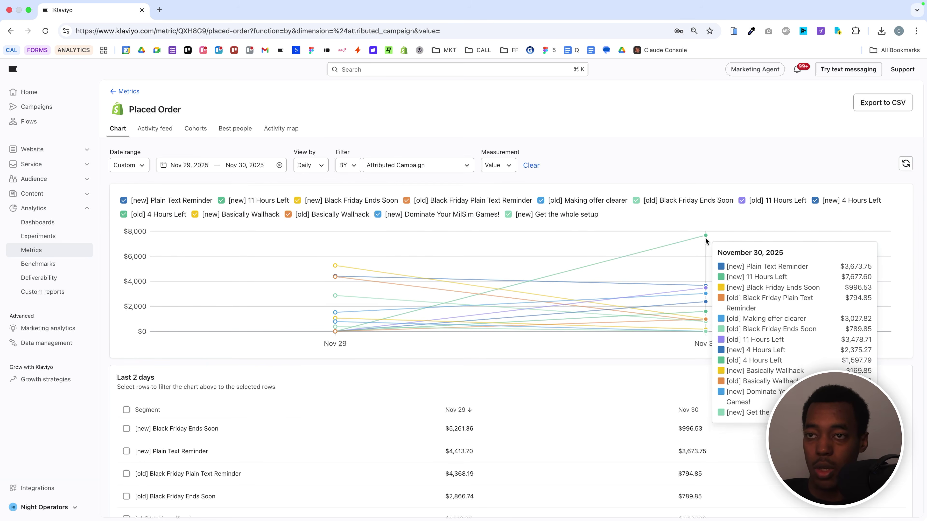
pyautogui.scroll(-2, 666, 343)
pyautogui.scroll(-1, 665, 341)
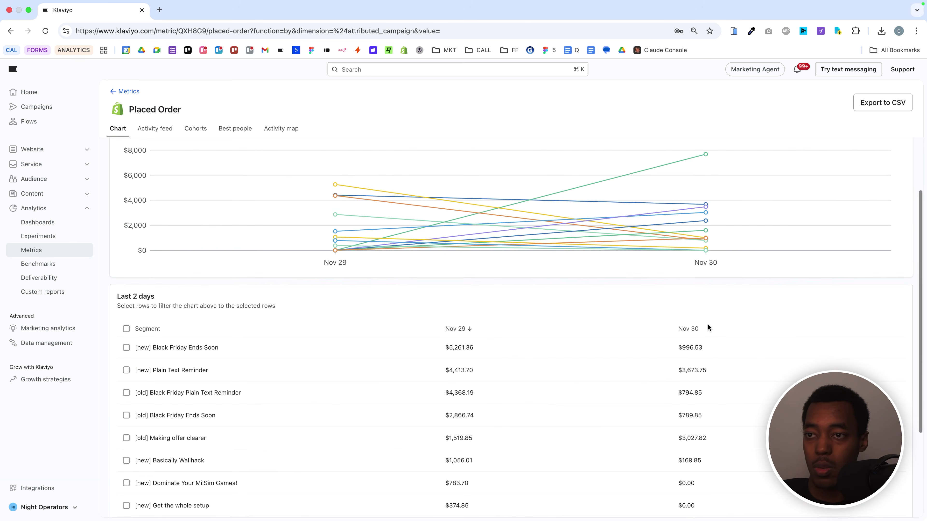
pyautogui.click(692, 329)
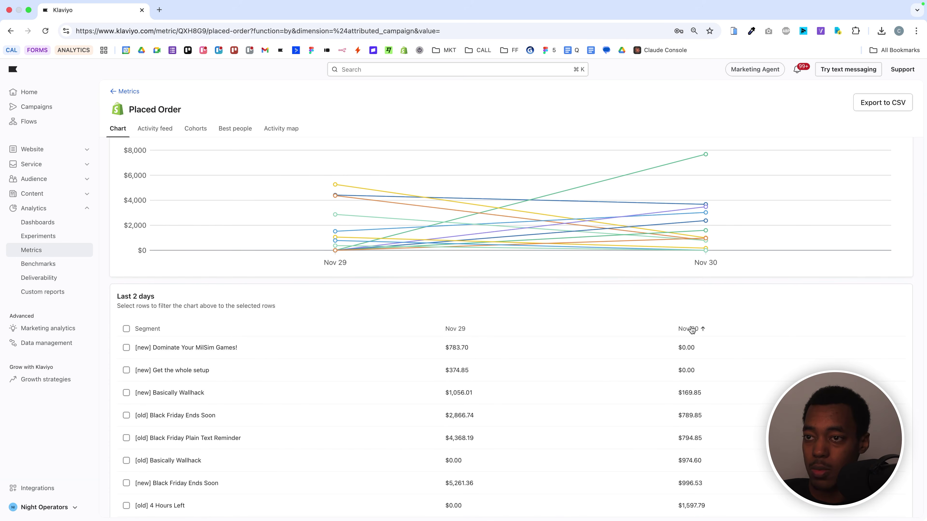
pyautogui.click(691, 330)
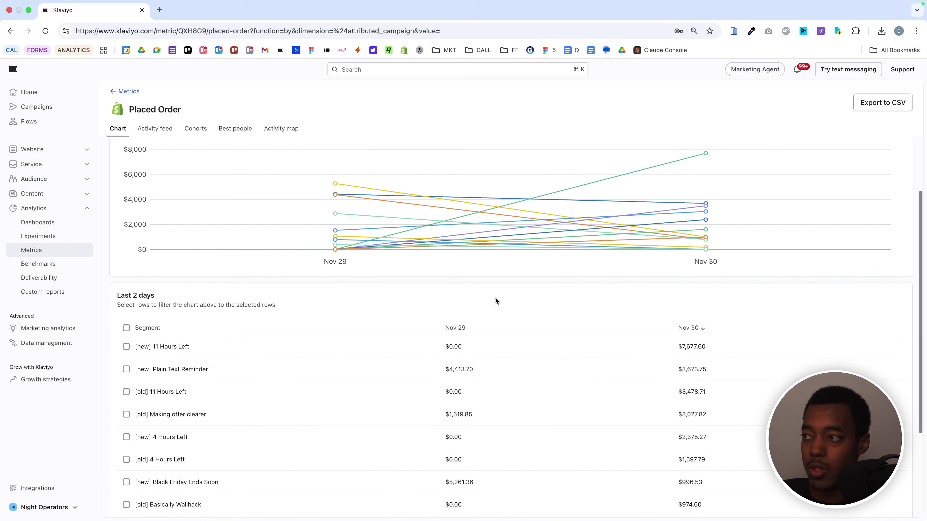
# Step: Examine the campaign rows from "[new] 11 Hours Left" through "[old] 4 Hours Left" in the two-day table
pyautogui.scroll(-3, 346, 305)
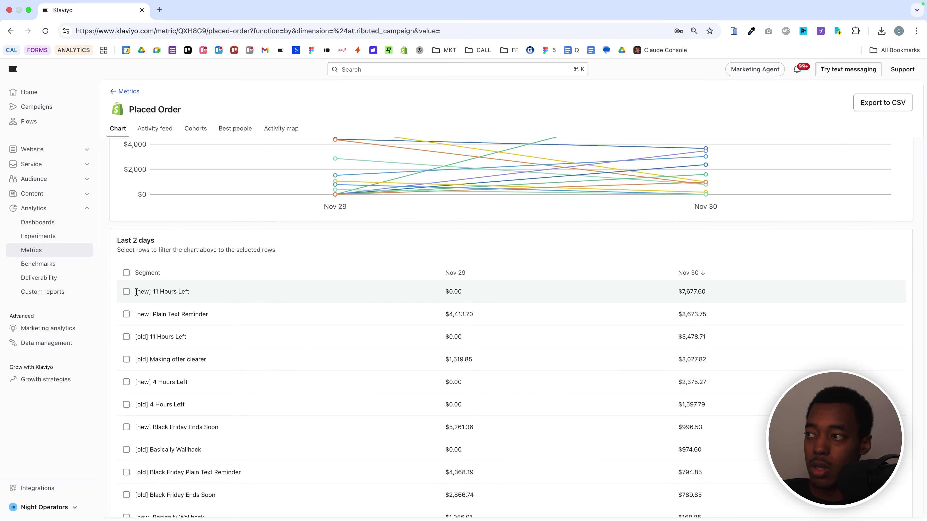
pyautogui.moveTo(135, 292); pyautogui.dragTo(232, 404)
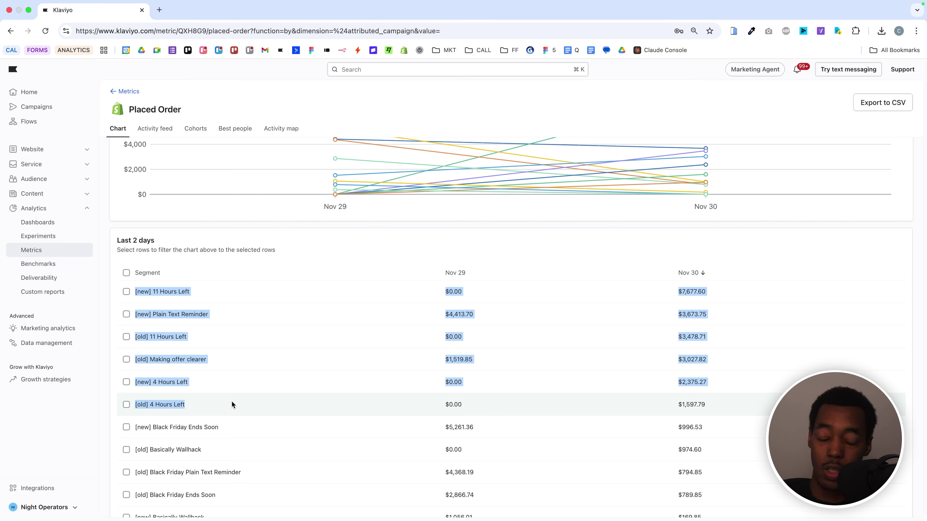
pyautogui.click(231, 402)
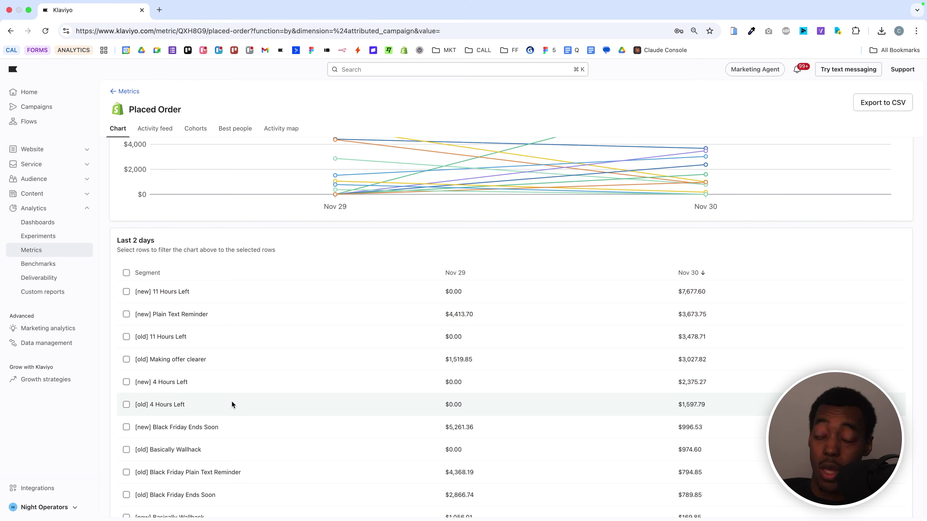
pyautogui.scroll(-1, 231, 404)
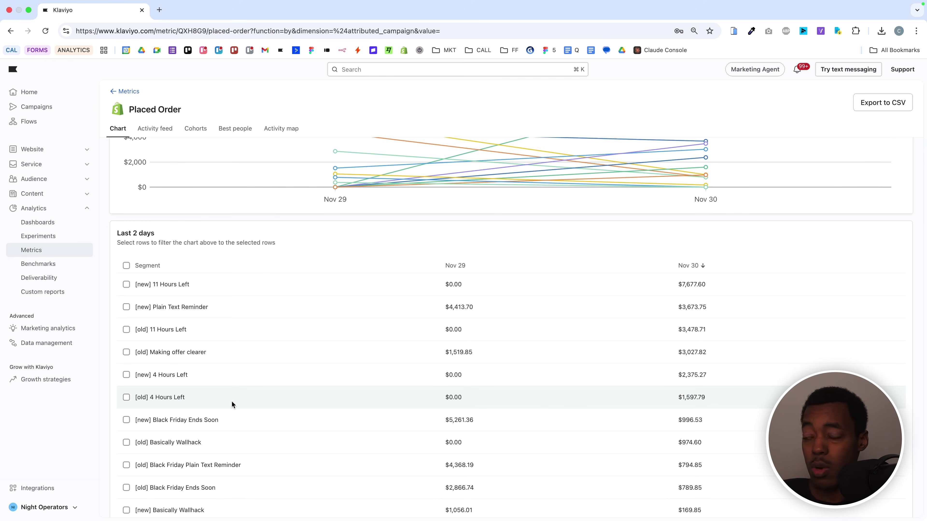
# Step: Compare the Nov 30 revenue of the new and old versions of the "11 Hours Left" and "4 Hours Left" campaigns
pyautogui.moveTo(135, 284); pyautogui.dragTo(197, 284)
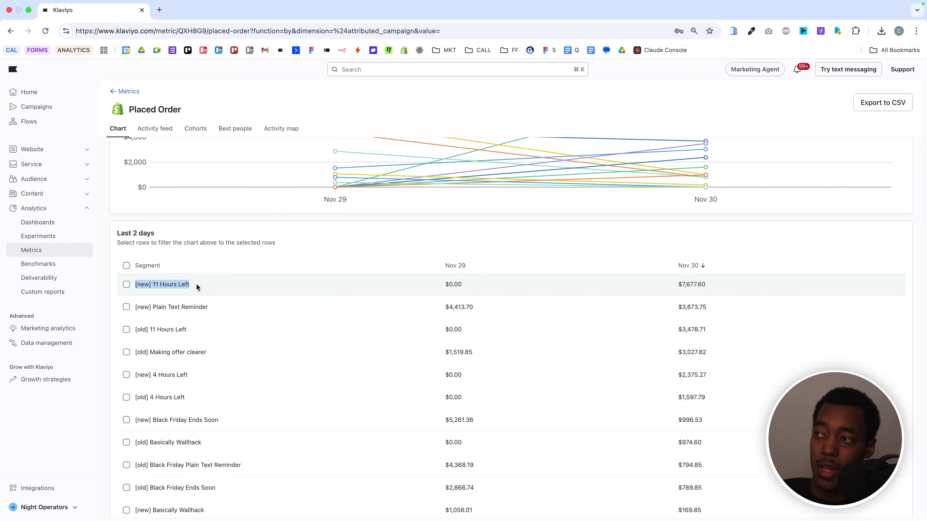
pyautogui.moveTo(675, 284); pyautogui.dragTo(726, 286)
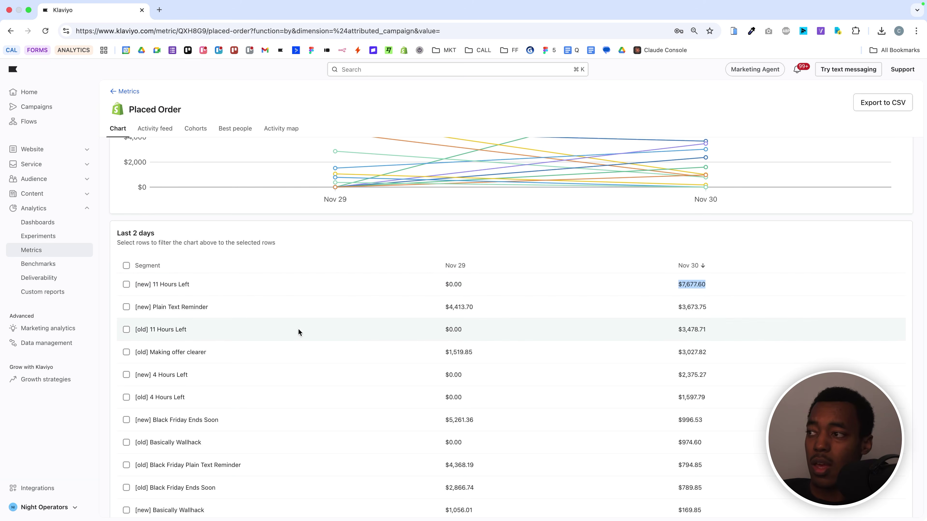
pyautogui.moveTo(152, 329); pyautogui.dragTo(214, 330)
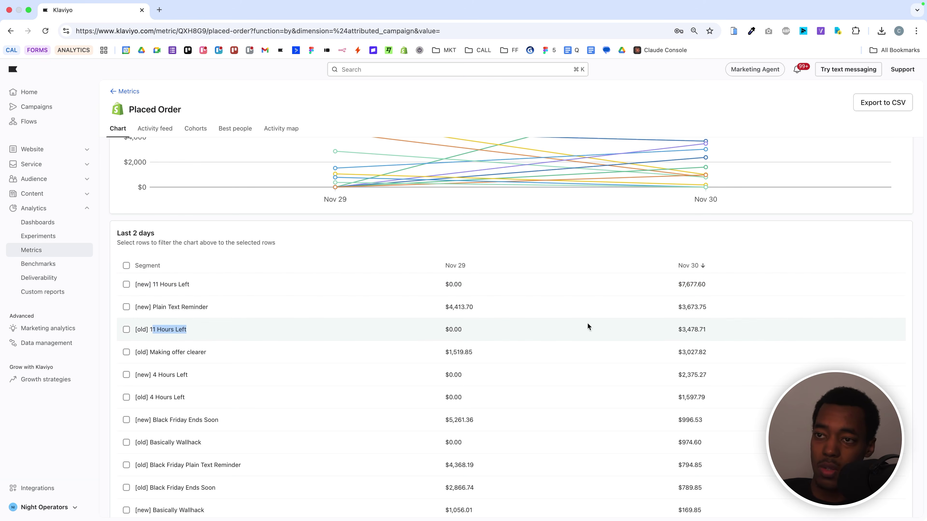
pyautogui.moveTo(673, 321); pyautogui.dragTo(723, 326)
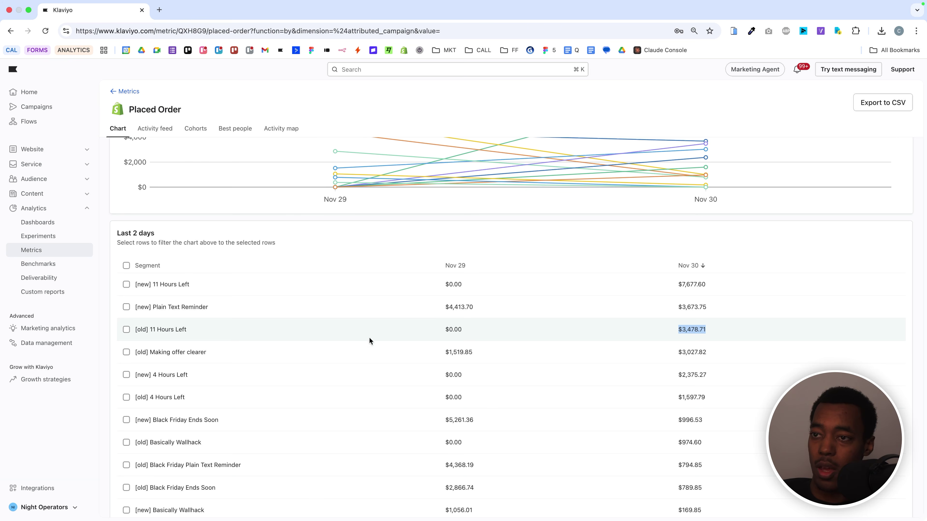
pyautogui.moveTo(677, 375); pyautogui.dragTo(709, 398)
pyautogui.scroll(-2, 672, 385)
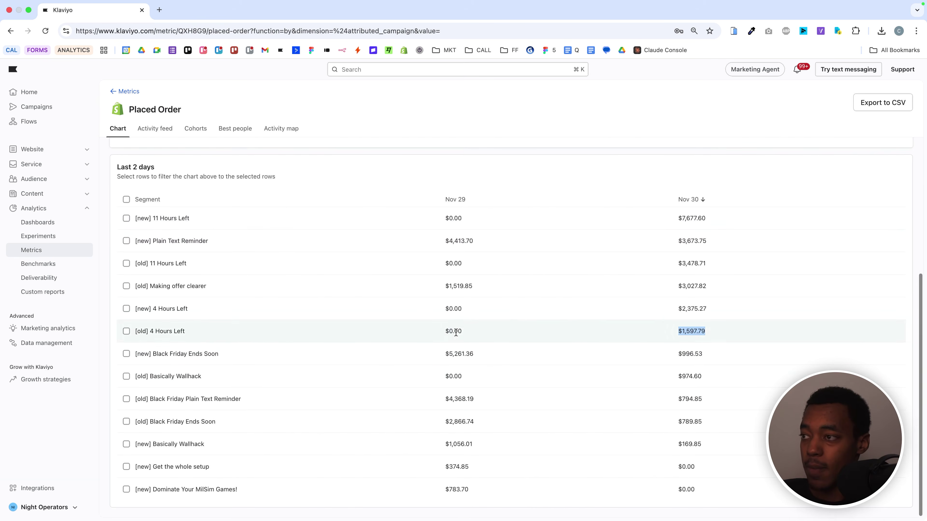
# Step: Check the Nov 29 value of "[new] 11 Hours Left" against the Nov 30 revenue of both "11 Hours Left" campaigns
pyautogui.scroll(1, 475, 230)
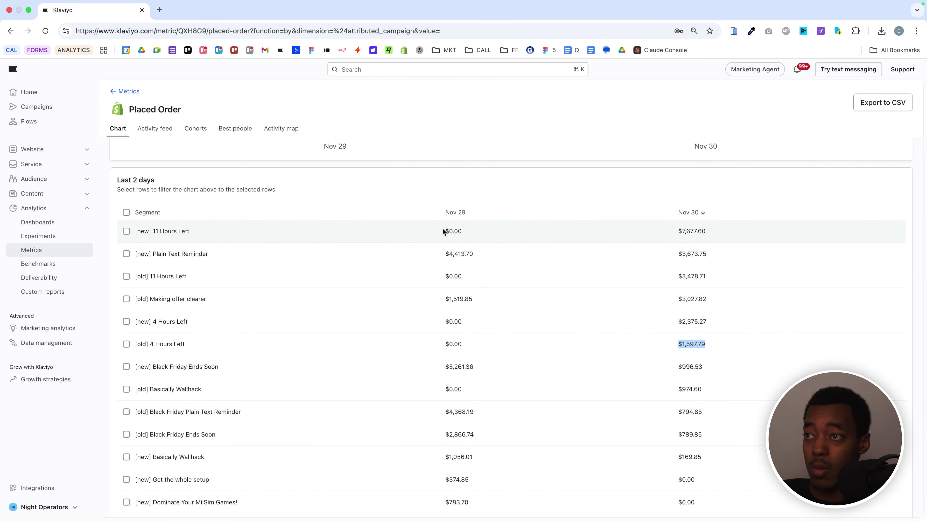
pyautogui.moveTo(443, 231); pyautogui.dragTo(468, 232)
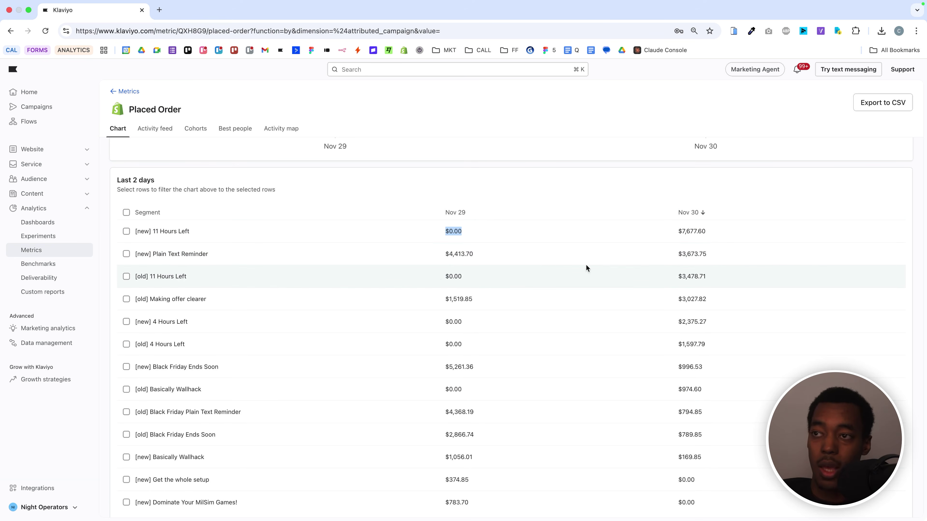
pyautogui.moveTo(673, 232); pyautogui.dragTo(708, 232)
pyautogui.moveTo(673, 271); pyautogui.dragTo(721, 272)
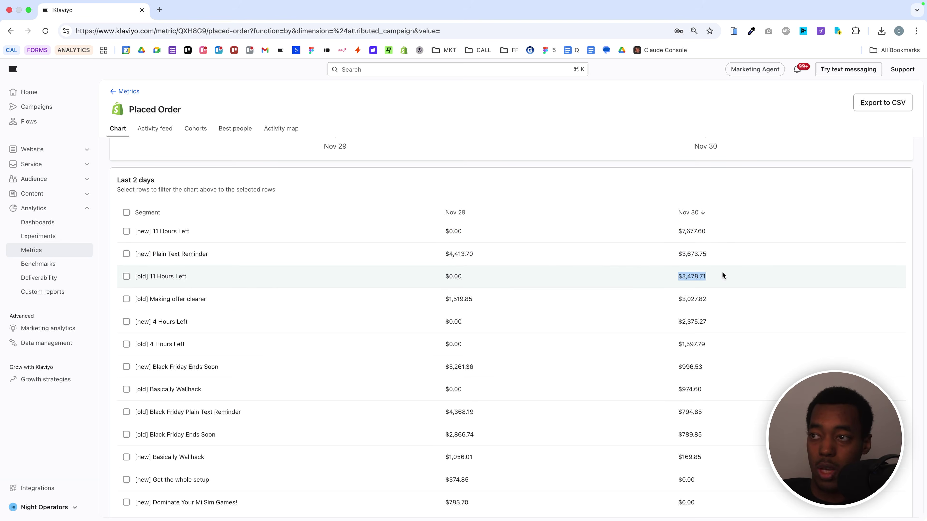
pyautogui.click(721, 272)
# Step: Review the campaign rows down to "[new] Black Friday Ends Soon" and the November 30 points of the revenue chart
pyautogui.scroll(-1, 721, 272)
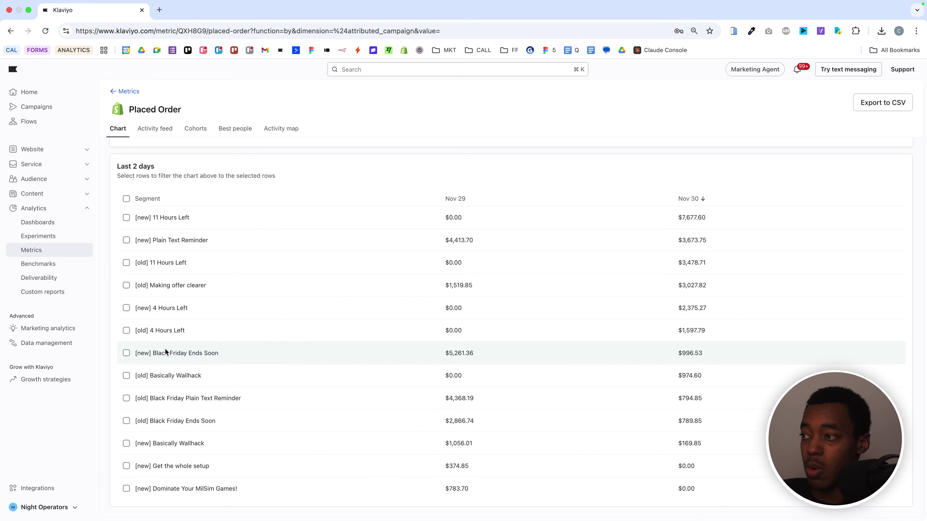
pyautogui.moveTo(133, 349); pyautogui.dragTo(239, 355)
pyautogui.click(136, 215)
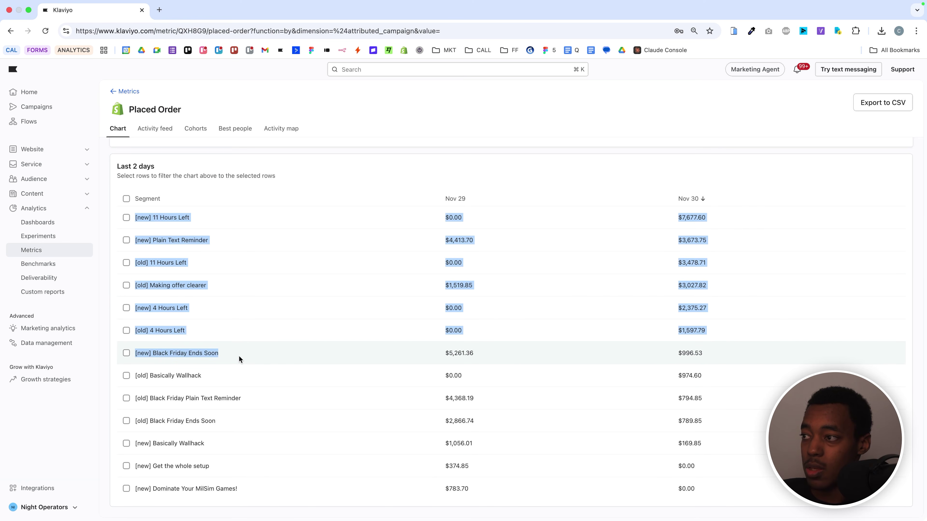
pyautogui.scroll(5, 315, 342)
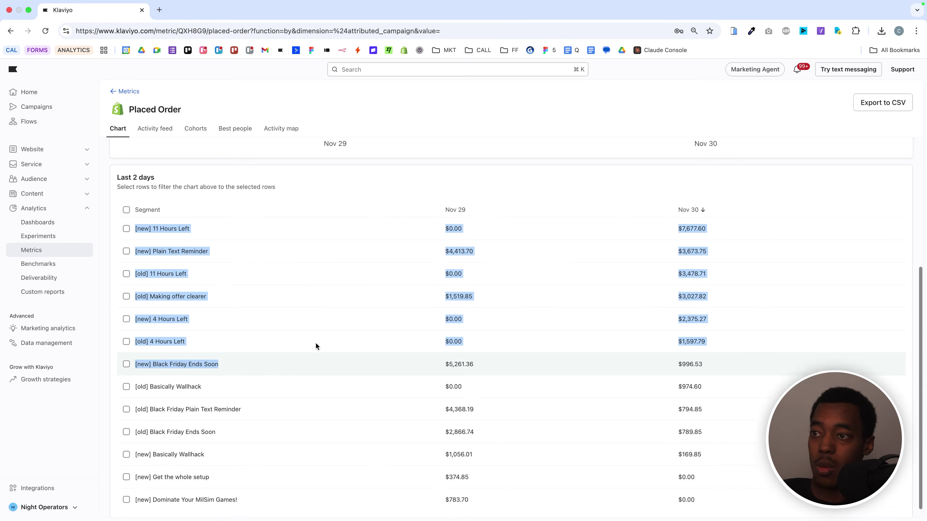
pyautogui.scroll(2, 512, 372)
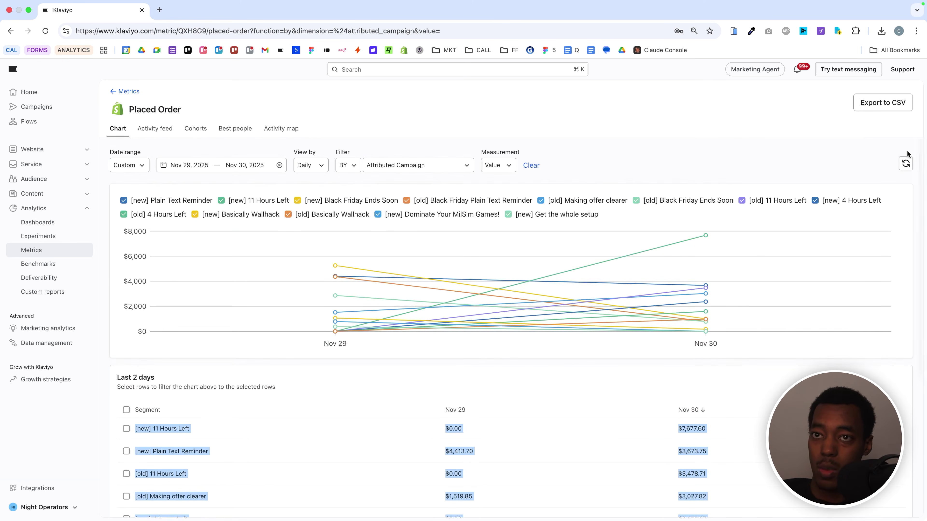
pyautogui.click(906, 163)
pyautogui.click(769, 398)
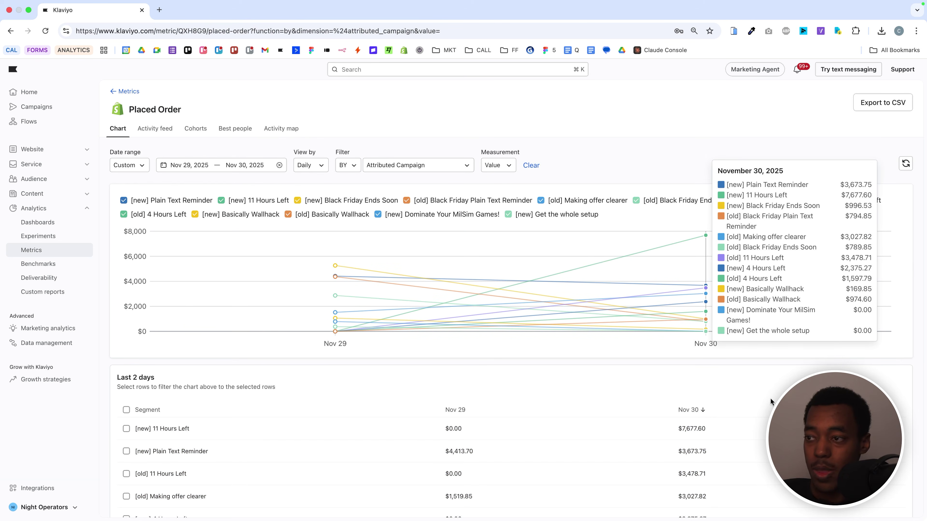
pyautogui.scroll(-3, 769, 398)
pyautogui.scroll(2, 770, 398)
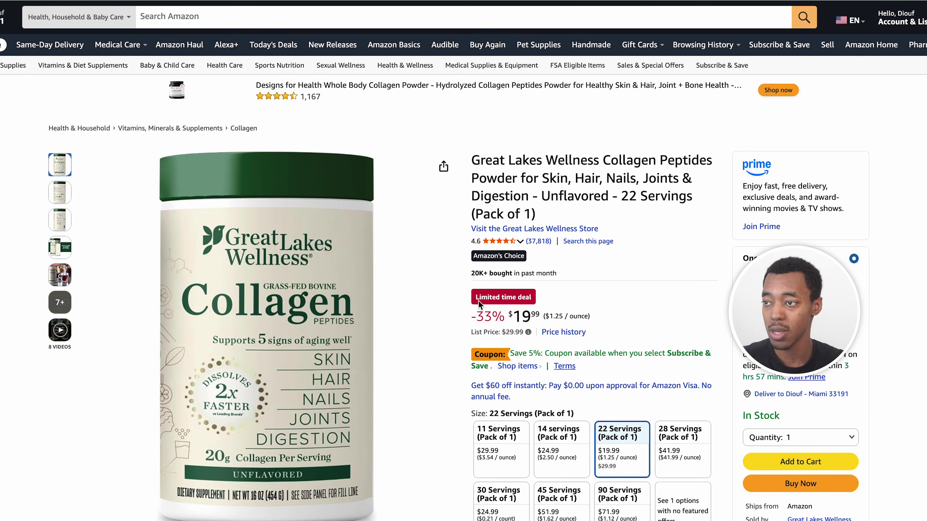
# Step: On Amazon, examine the "Limited time deal" label on the Great Lakes Wellness Collagen Peptides listing
pyautogui.moveTo(475, 299); pyautogui.dragTo(536, 301)
pyautogui.click(556, 302)
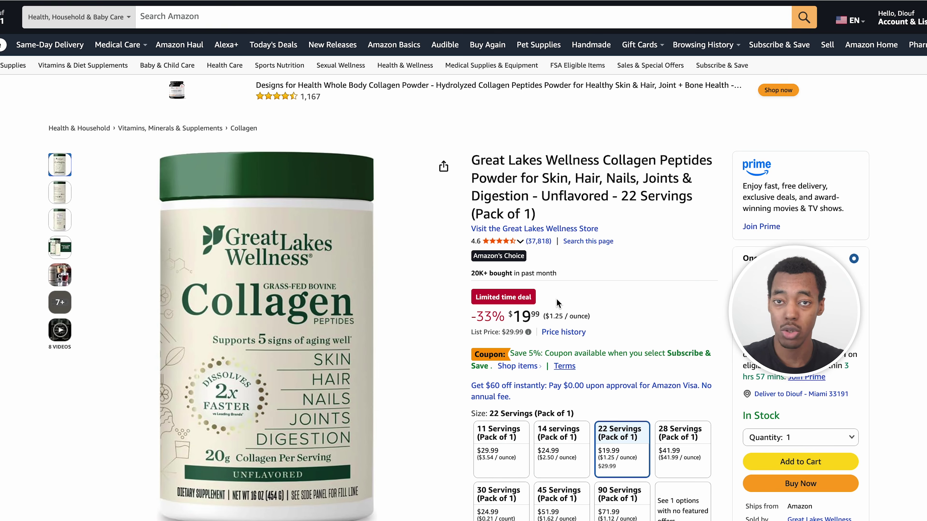
pyautogui.moveTo(475, 298); pyautogui.dragTo(523, 300)
pyautogui.click(568, 306)
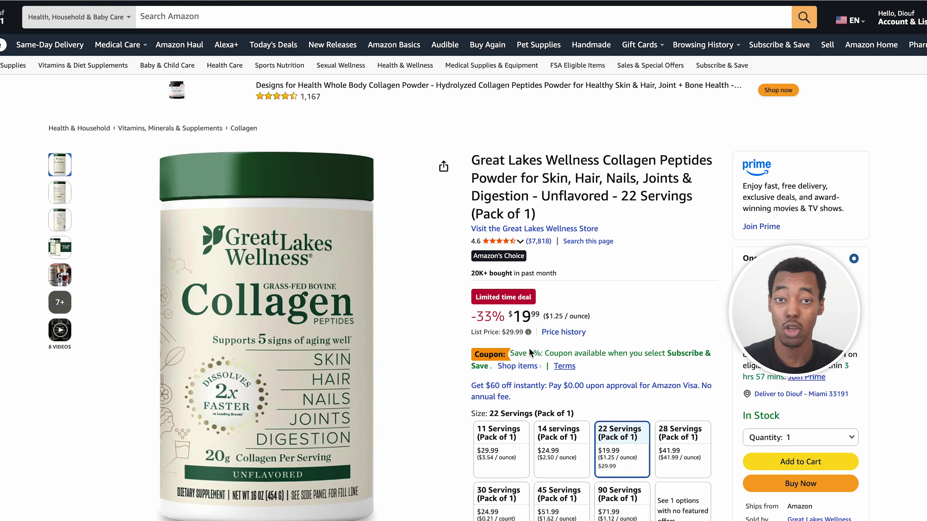
# Step: Read the collagen listing's coupon offer and its Subscribe & Save condition
pyautogui.moveTo(510, 351); pyautogui.dragTo(544, 355)
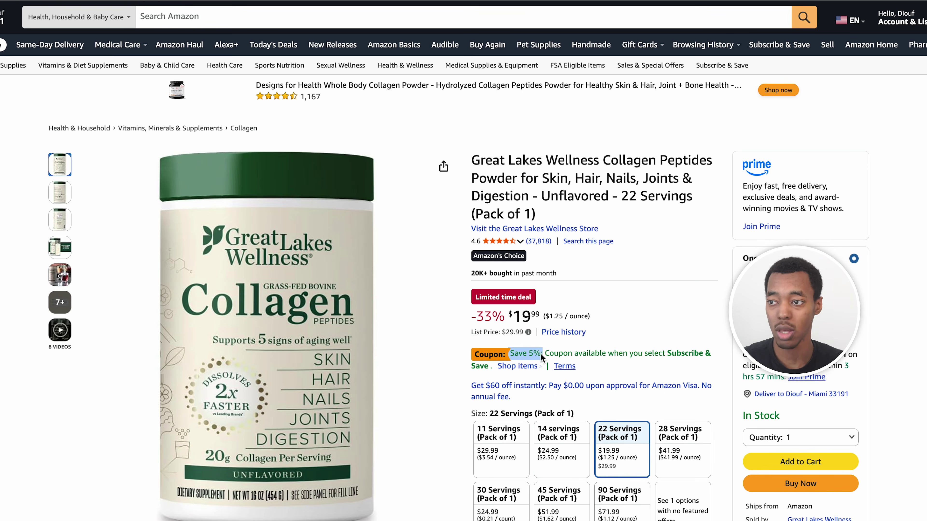
pyautogui.moveTo(545, 353); pyautogui.dragTo(494, 369)
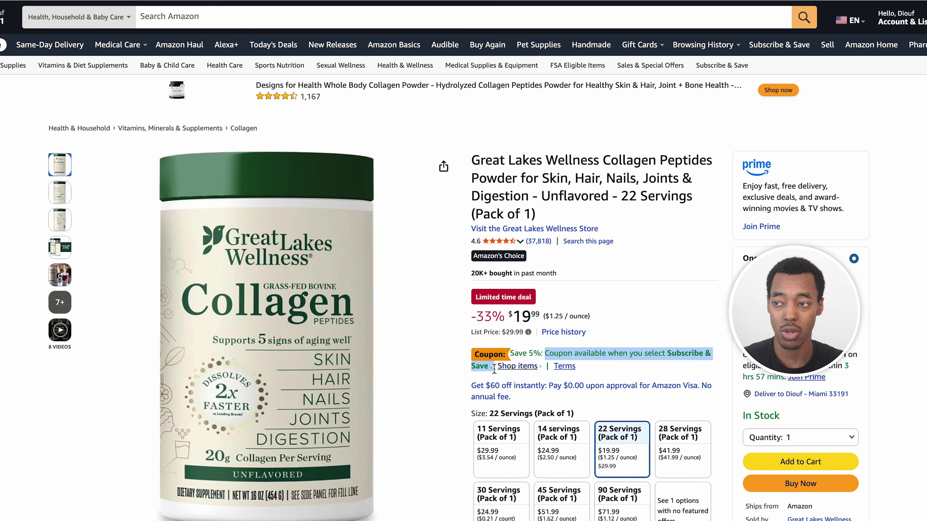
pyautogui.click(608, 376)
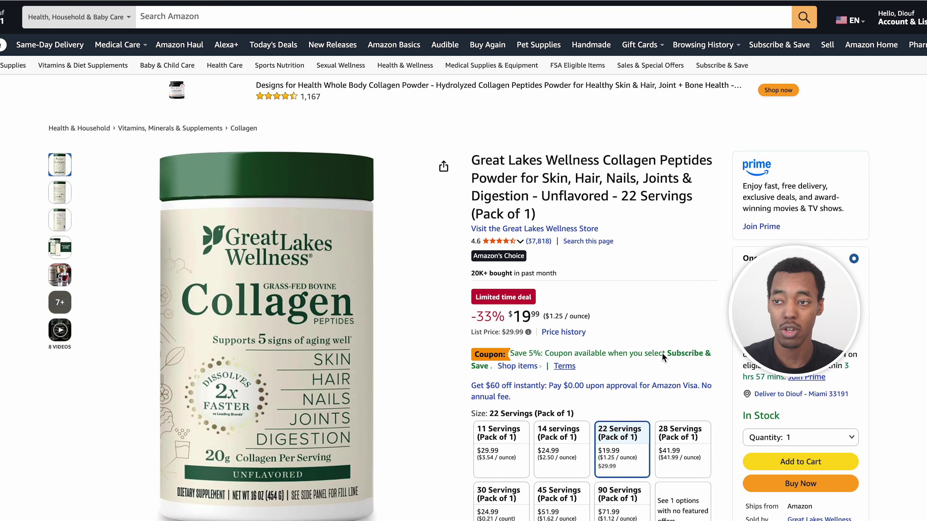
pyautogui.moveTo(667, 354); pyautogui.dragTo(489, 370)
pyautogui.click(602, 362)
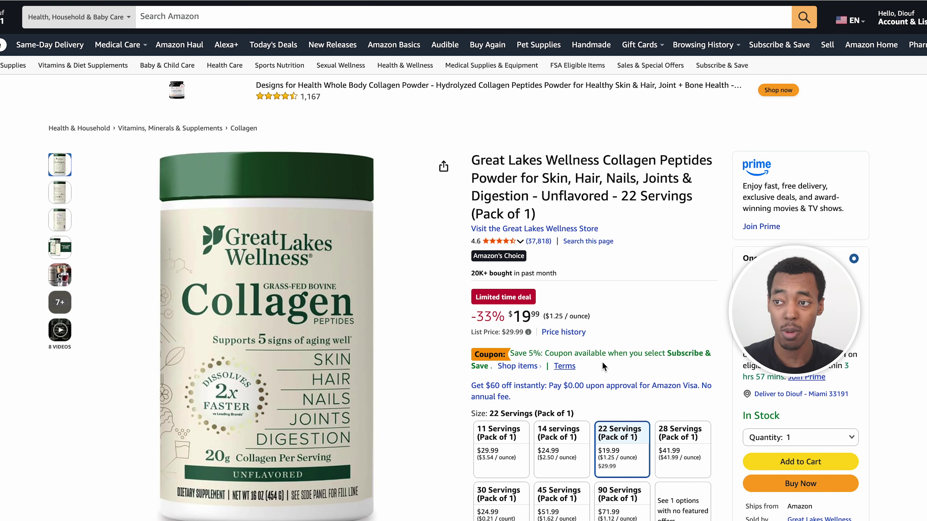
pyautogui.moveTo(545, 356); pyautogui.dragTo(492, 373)
pyautogui.click(651, 373)
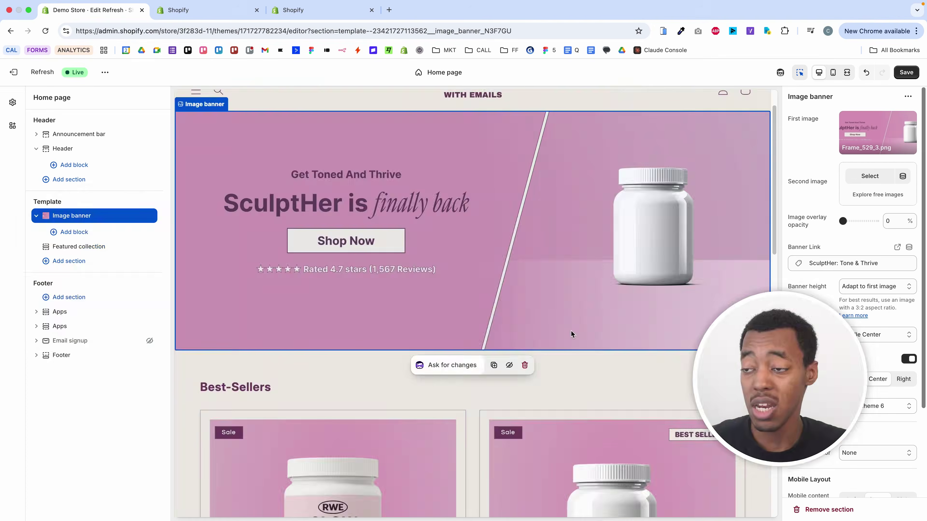
# Step: In the Shopify theme editor, set the home page's Best-Sellers featured collection to 3 columns on desktop
pyautogui.scroll(-5, 573, 331)
pyautogui.click(557, 203)
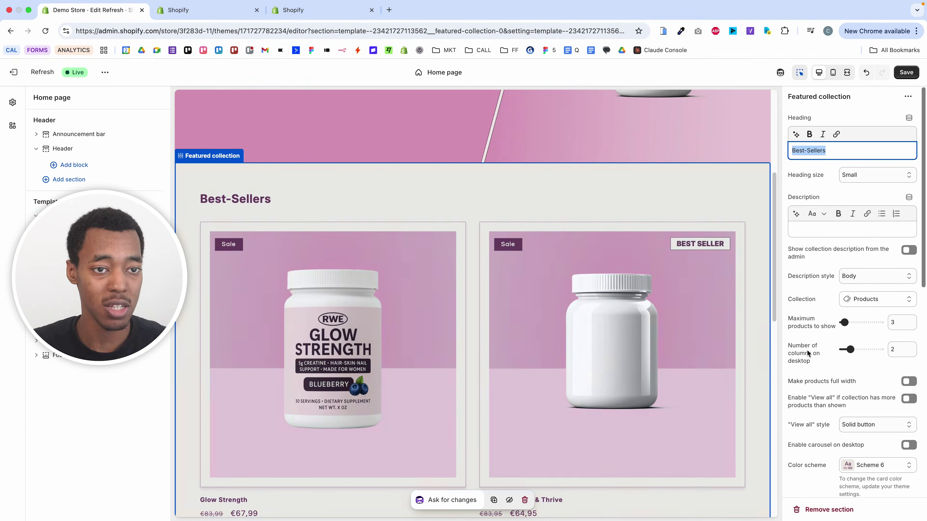
pyautogui.moveTo(852, 353); pyautogui.dragTo(858, 351)
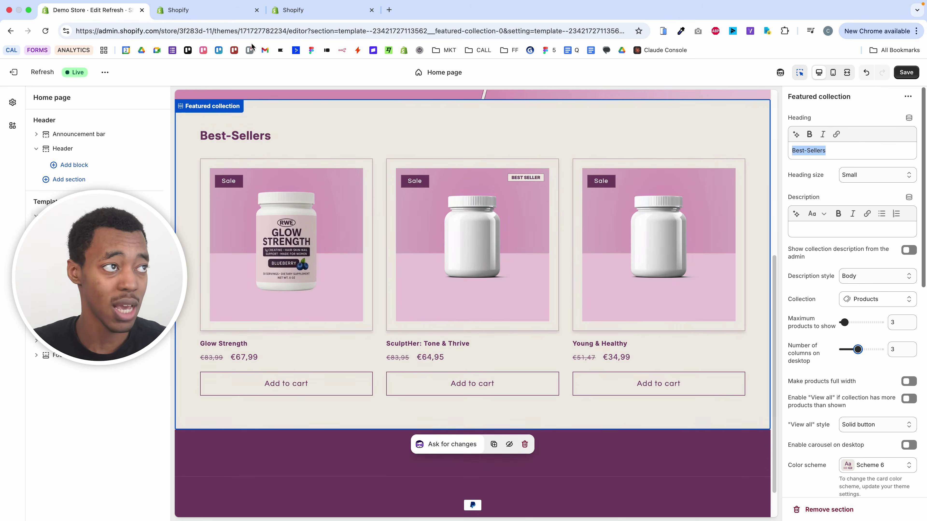
# Step: Open the current Refresh theme's code from the store's themes page and look through main-product.liquid
pyautogui.click(239, 17)
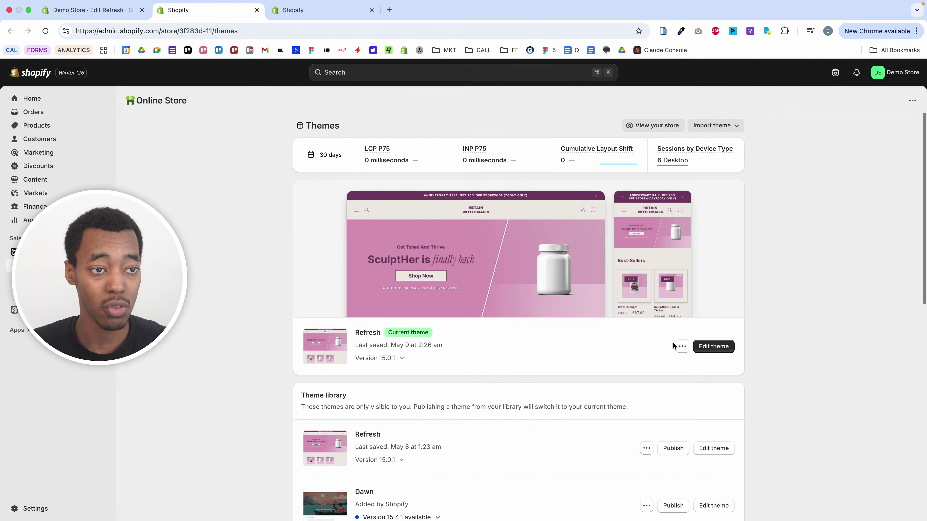
pyautogui.click(681, 346)
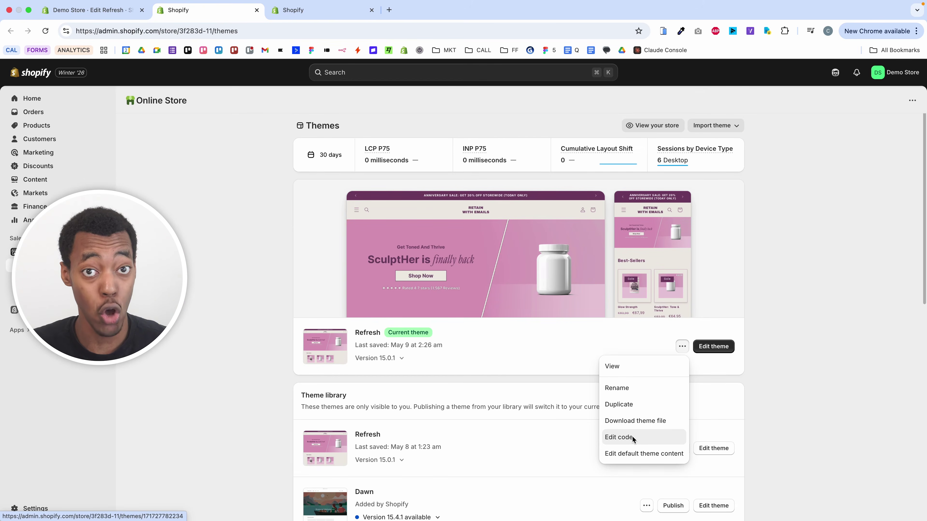
pyautogui.click(619, 437)
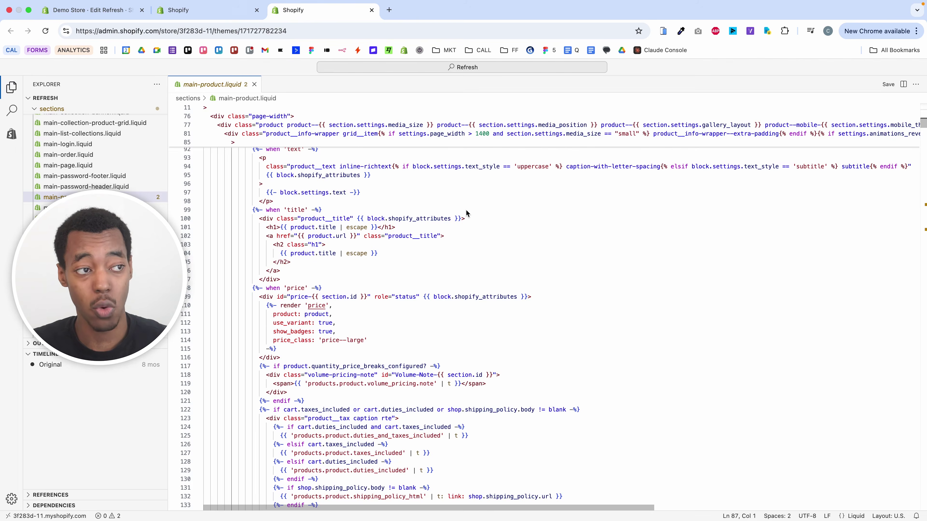
pyautogui.scroll(-10, 469, 211)
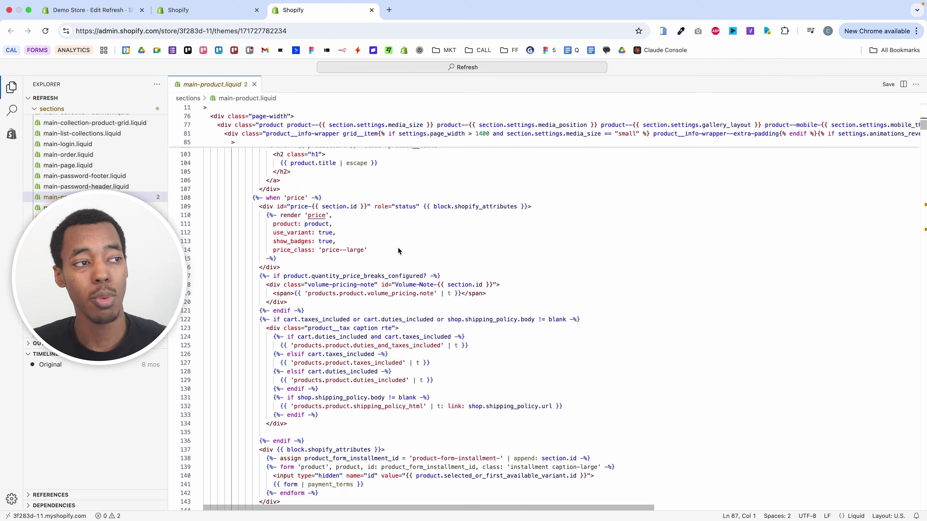
# Step: Look through the price, inventory and description blocks in main-product.liquid and return to the home page theme editor
pyautogui.scroll(-4, 399, 250)
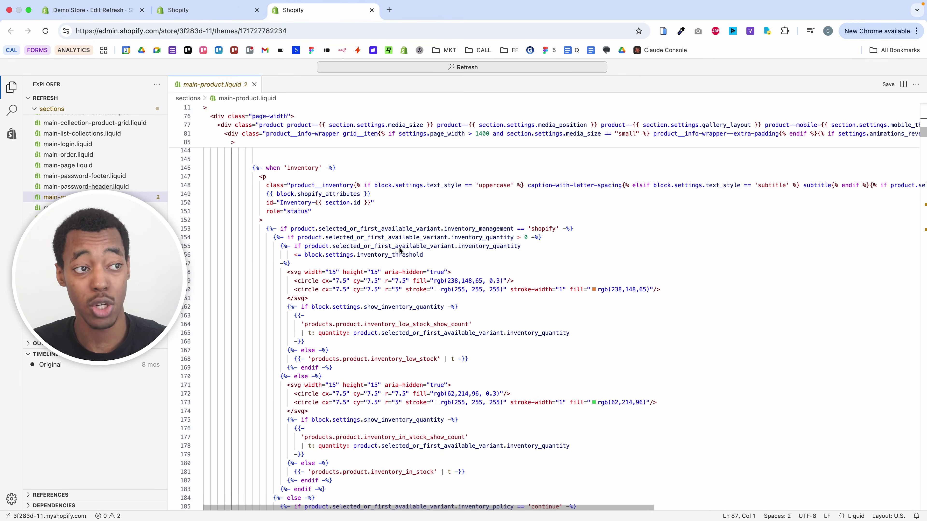
pyautogui.scroll(-6, 399, 250)
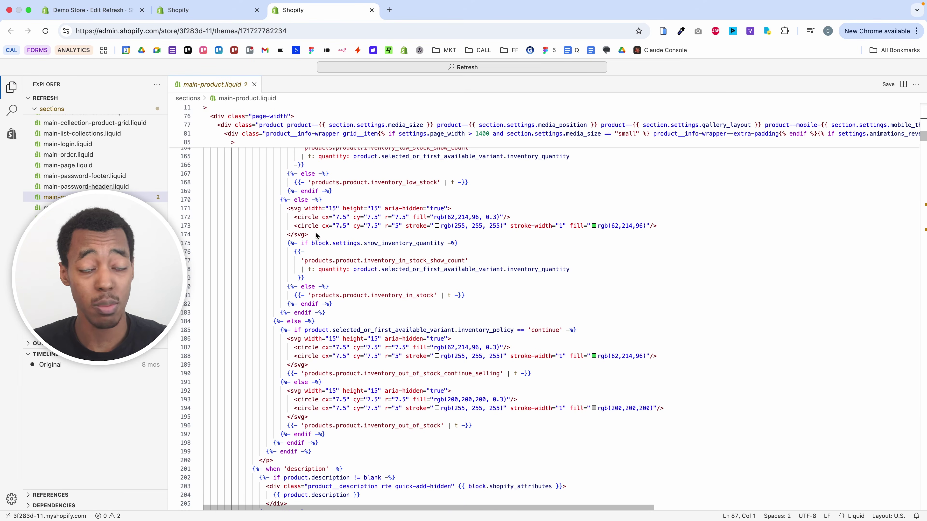
pyautogui.scroll(-10, 317, 235)
pyautogui.click(116, 15)
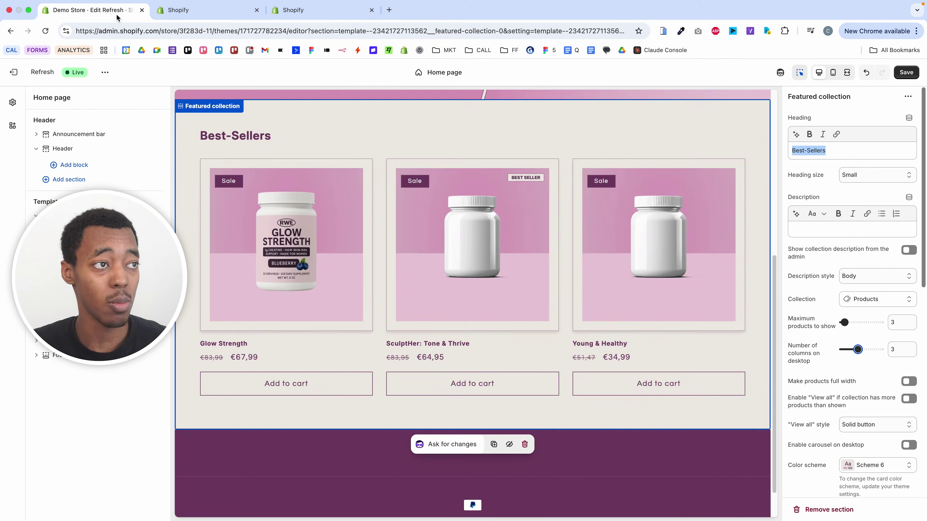
pyautogui.scroll(2, 506, 288)
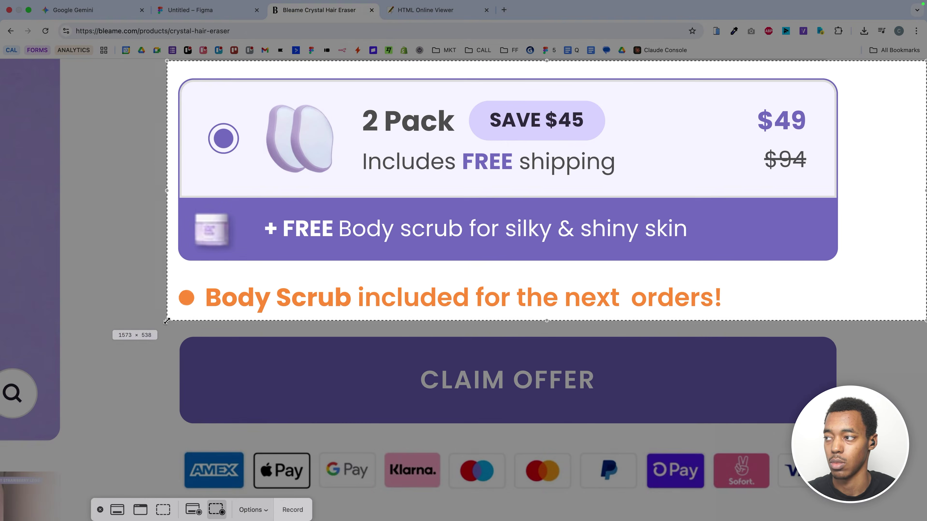
# Step: Capture Bleame's body scrub notice and ask Gemini for a matching "CYBER MONDAY SALE: Get 10% OFF with code CYBER (limited-time offer)" announcement
pyautogui.moveTo(562, 110); pyautogui.dragTo(234, 208)
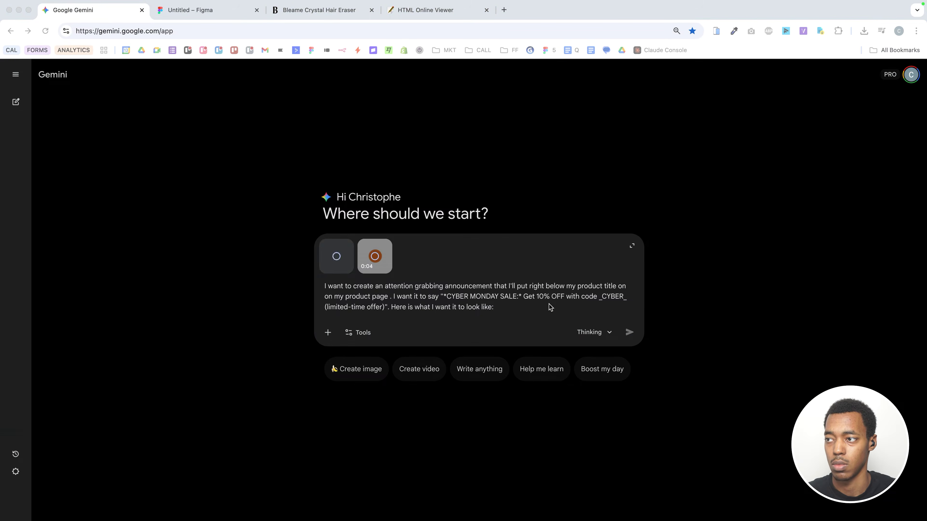
pyautogui.click(539, 307)
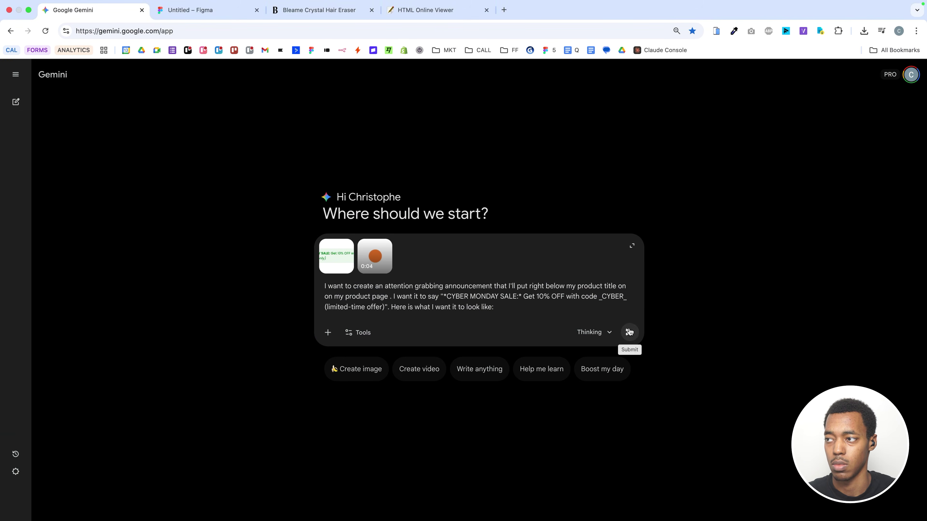
pyautogui.click(629, 332)
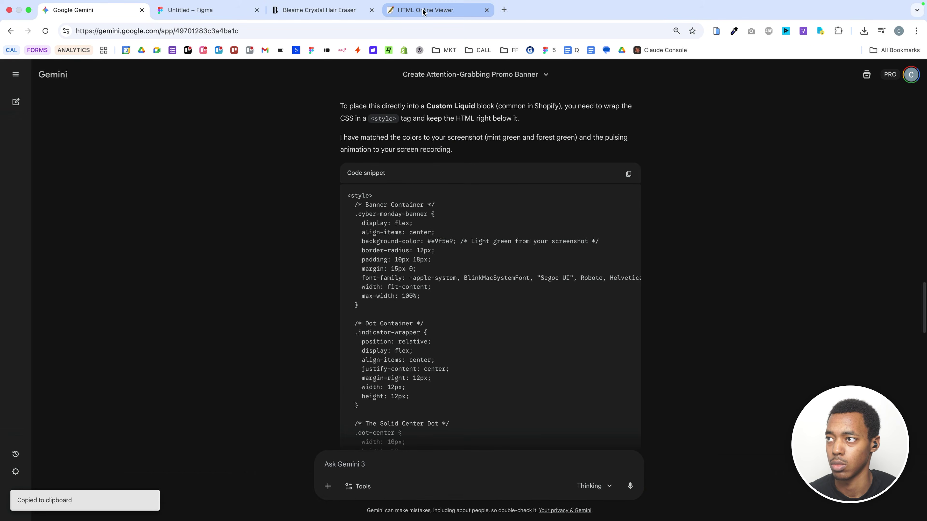
# Step: Preview Gemini's banner code in HTML Online Viewer and frame the rendered banner for a screen recording
pyautogui.click(424, 11)
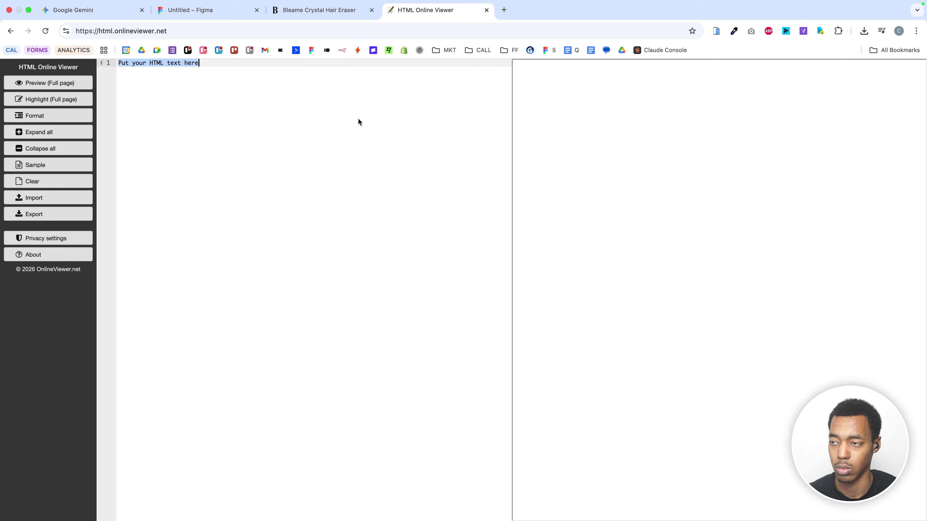
pyautogui.press('super+v')
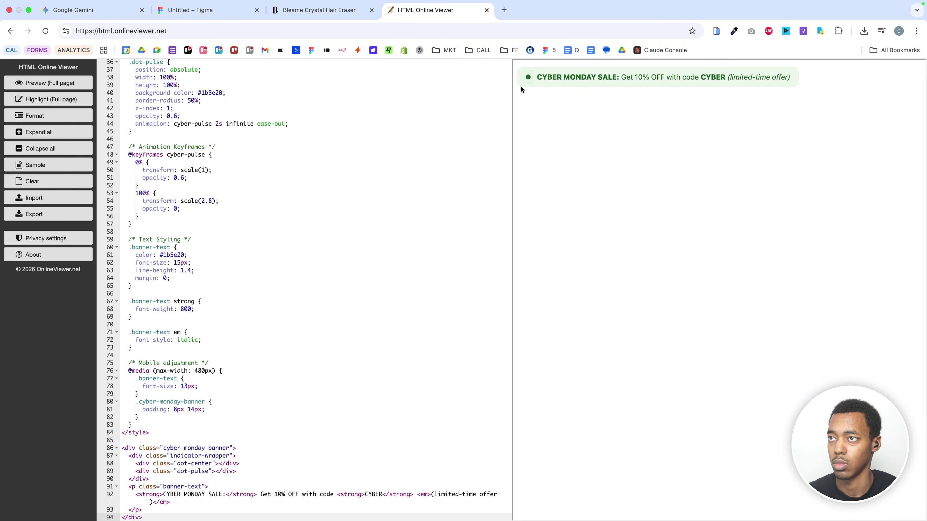
pyautogui.press('super+shift+5')
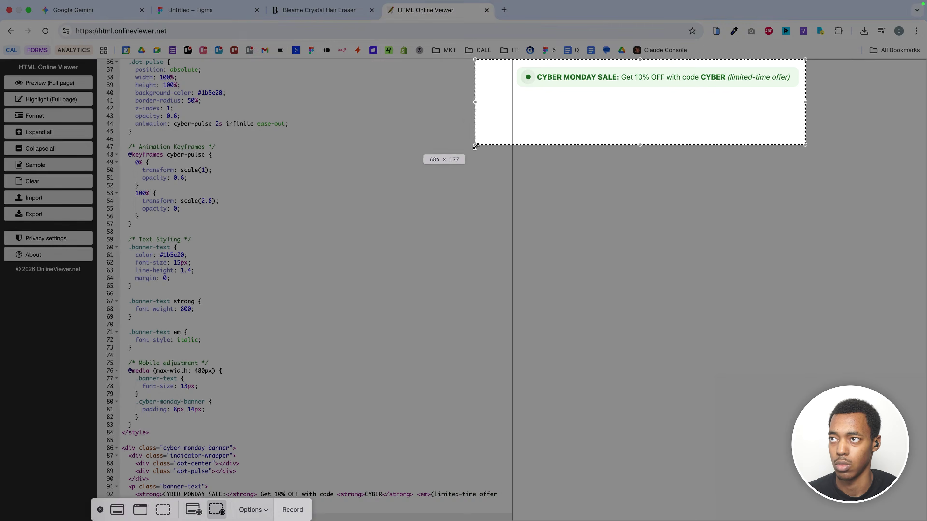
pyautogui.moveTo(475, 145); pyautogui.dragTo(511, 102)
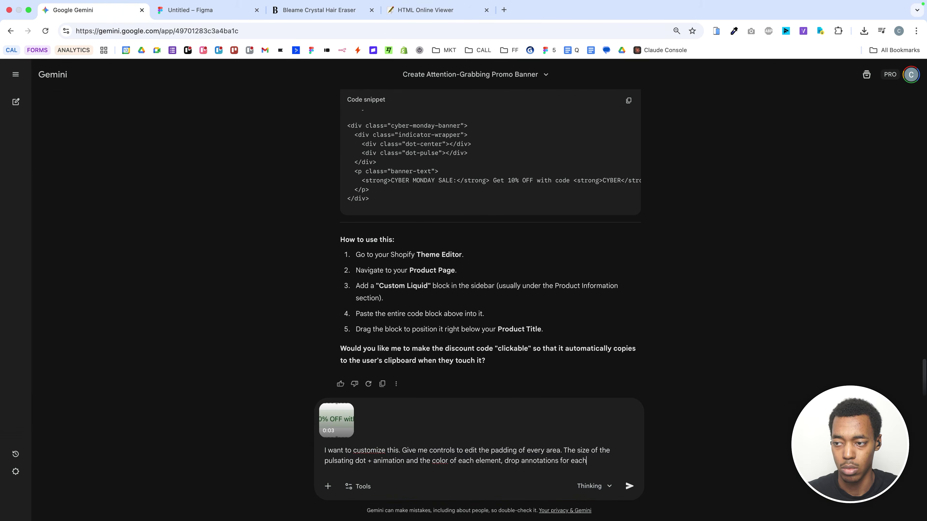
# Step: Ask Gemini for annotated padding, pulsating dot, animation and color controls, and select all the revised code in HTML Online Viewer
pyautogui.press('Return')
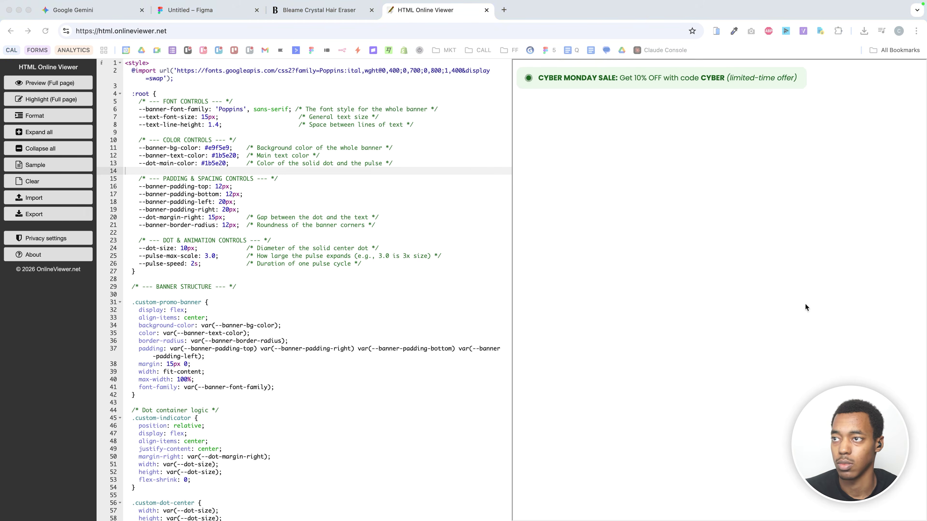
pyautogui.click(370, 239)
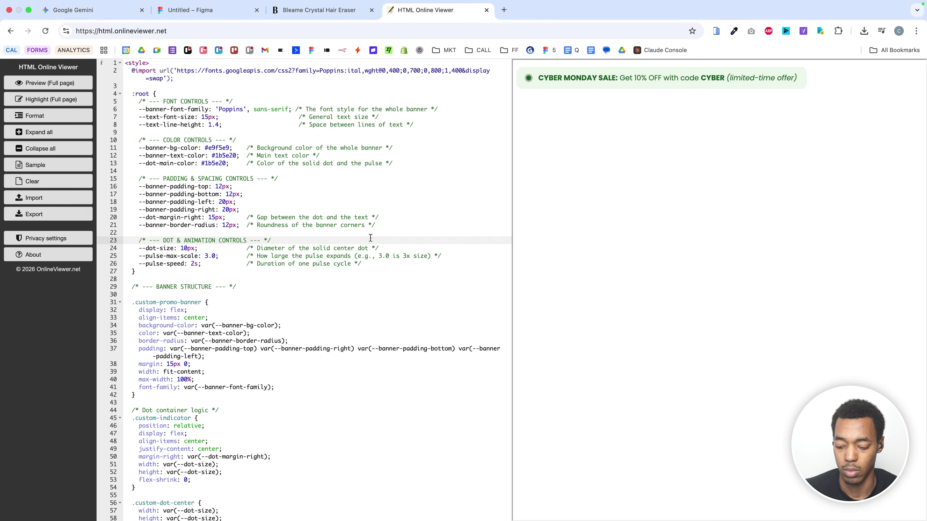
pyautogui.press('super+a')
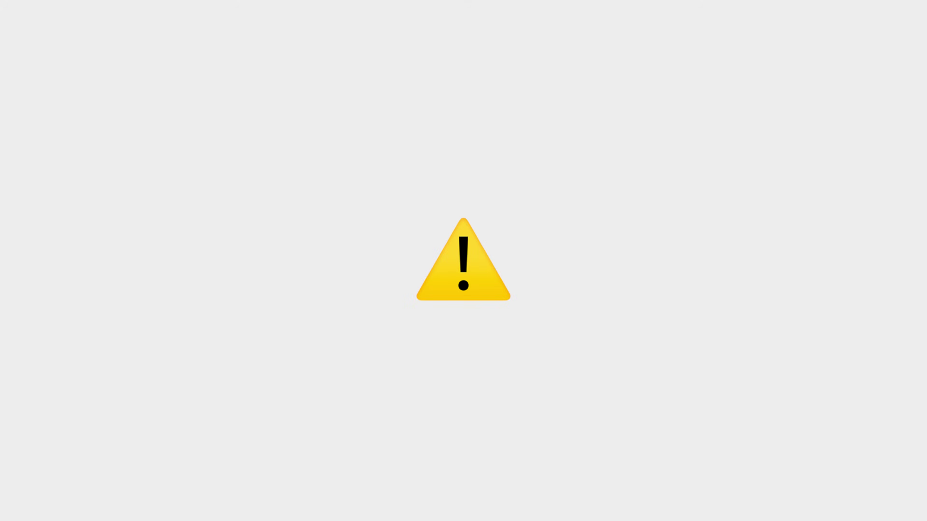
# Step: Duplicate the Shopify theme and save the Cyber Monday banner as a Custom liquid block below the product title in the draft theme
pyautogui.click(508, 88)
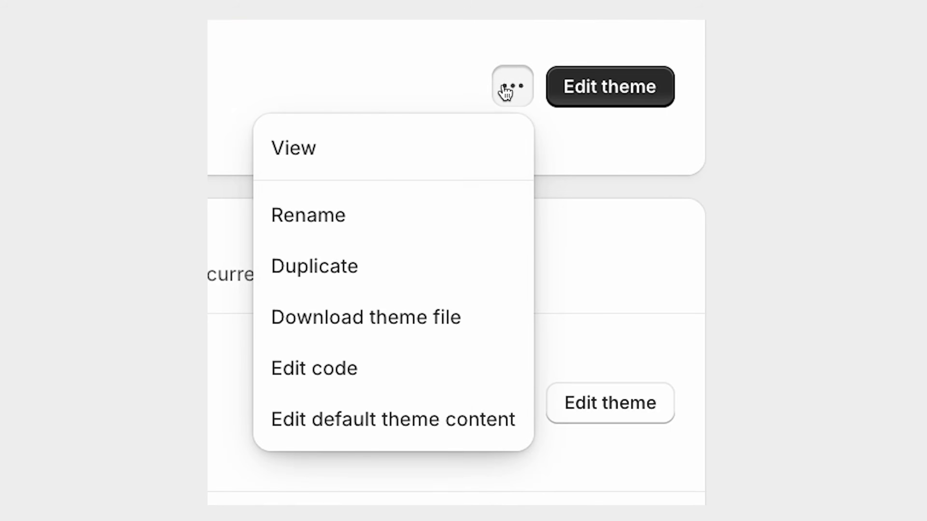
pyautogui.click(331, 260)
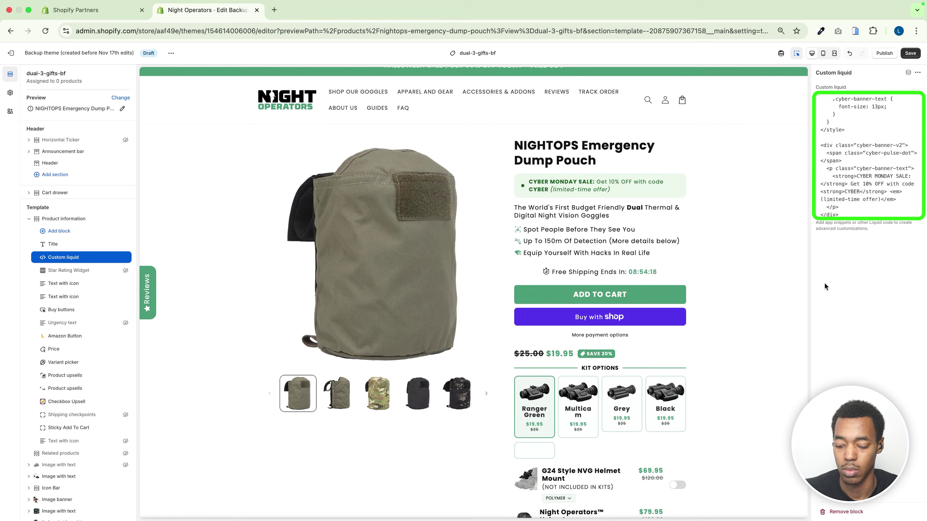
pyautogui.press('super+s')
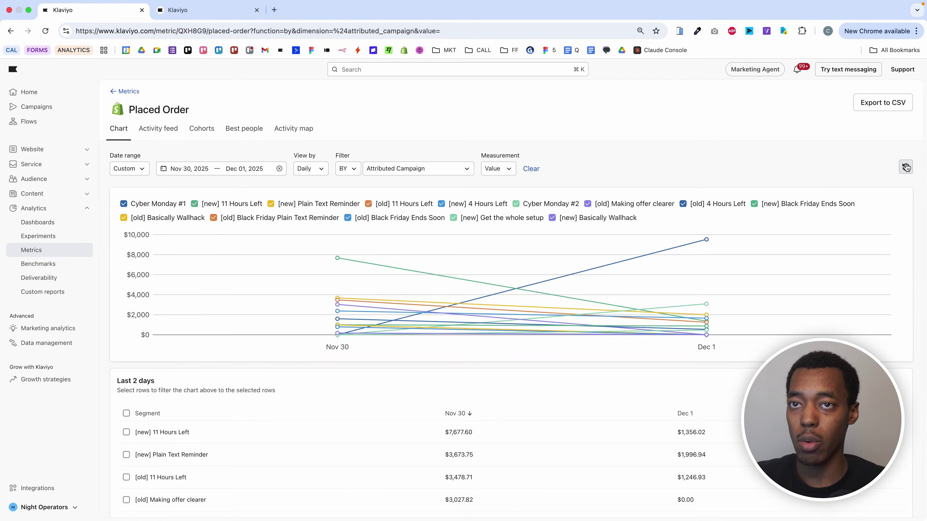
# Step: In Klaviyo, refresh the Placed Order chart and sort the campaign table by Dec 1 value in descending order
pyautogui.click(906, 167)
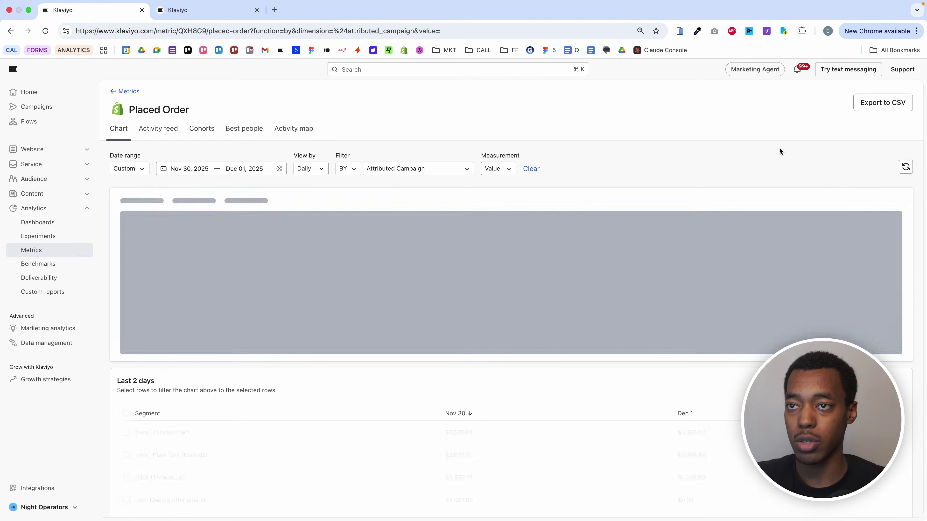
pyautogui.moveTo(760, 268)
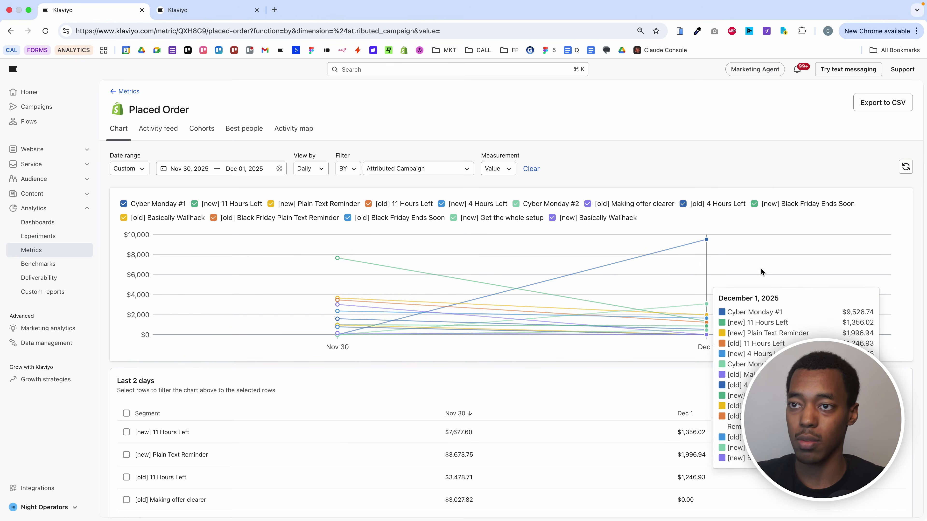
pyautogui.scroll(-3, 778, 219)
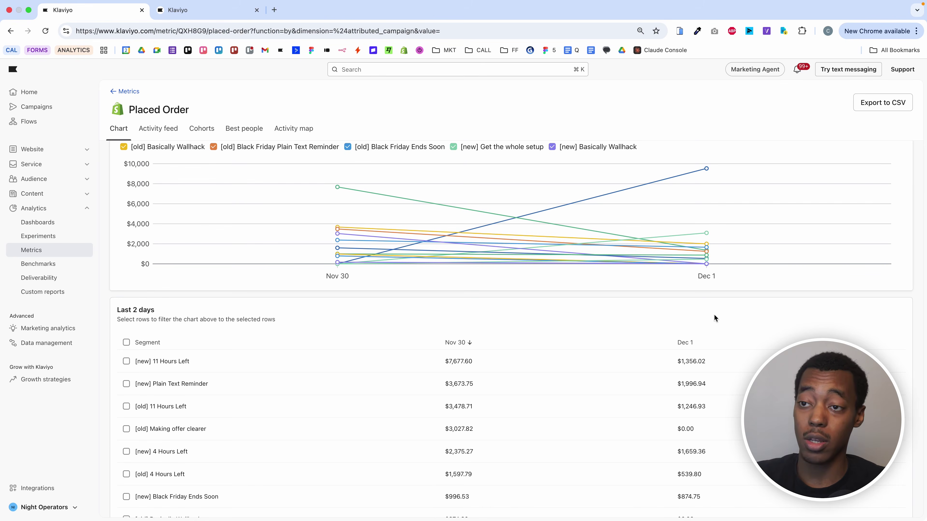
pyautogui.scroll(-2, 711, 317)
pyautogui.click(689, 298)
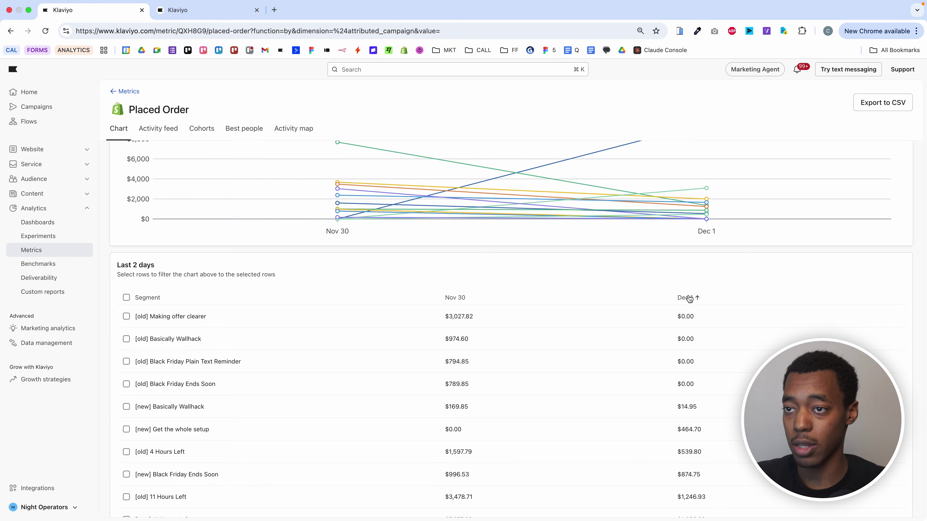
pyautogui.click(689, 297)
pyautogui.scroll(5, 746, 270)
pyautogui.moveTo(706, 241)
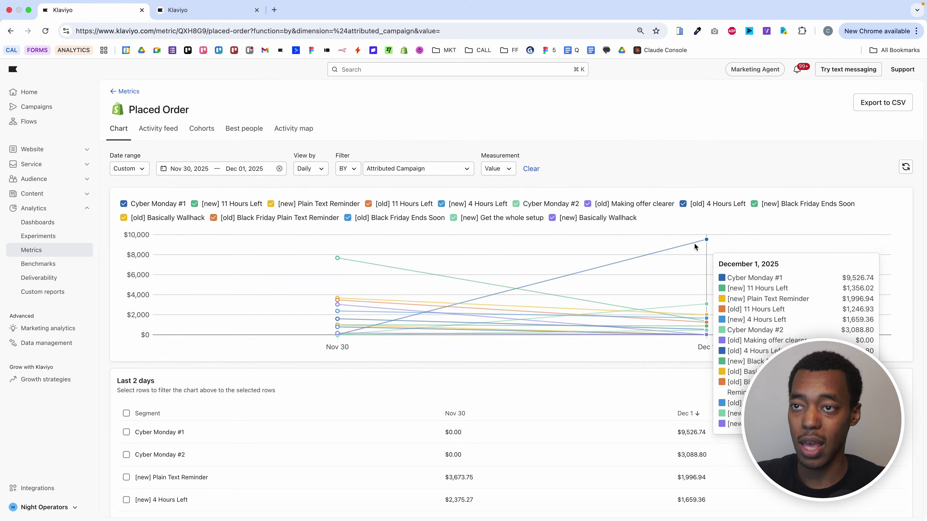
# Step: Examine the Nov 30 and Dec 1 revenue of the Cyber Monday #1 and Cyber Monday #2 campaigns
pyautogui.scroll(-4, 762, 260)
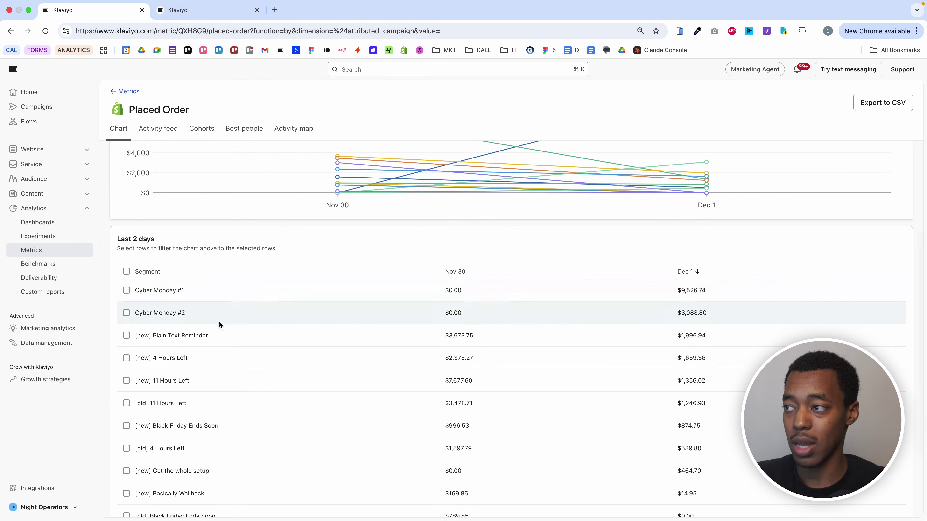
pyautogui.moveTo(138, 290); pyautogui.dragTo(715, 290)
pyautogui.scroll(1, 734, 286)
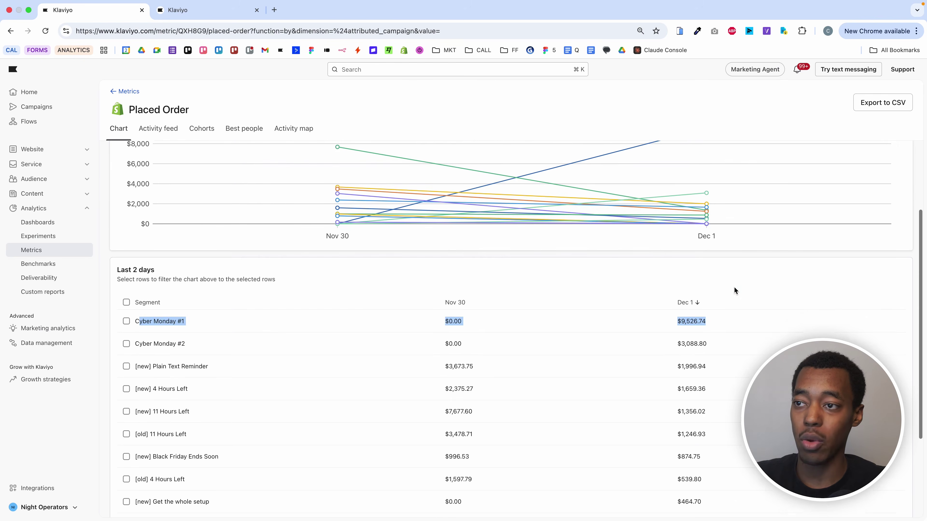
pyautogui.moveTo(139, 346); pyautogui.dragTo(708, 348)
pyautogui.click(723, 275)
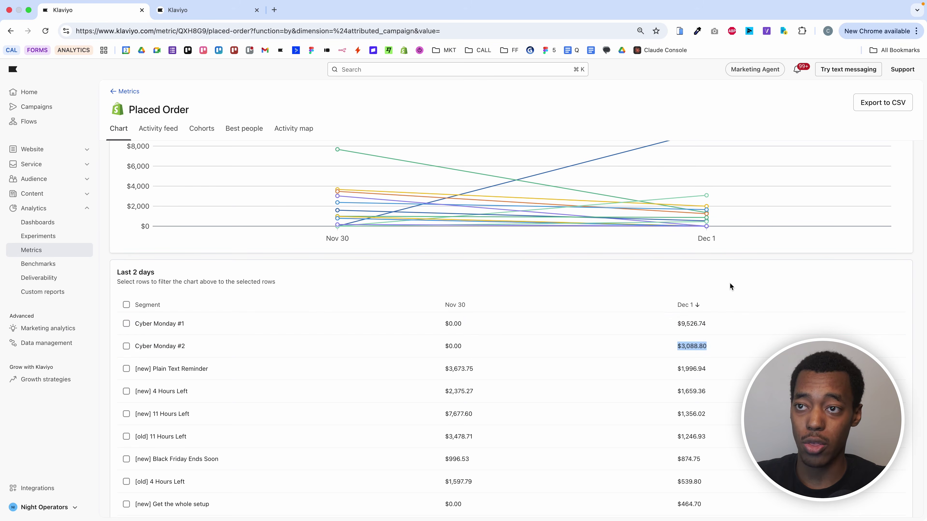
pyautogui.click(727, 274)
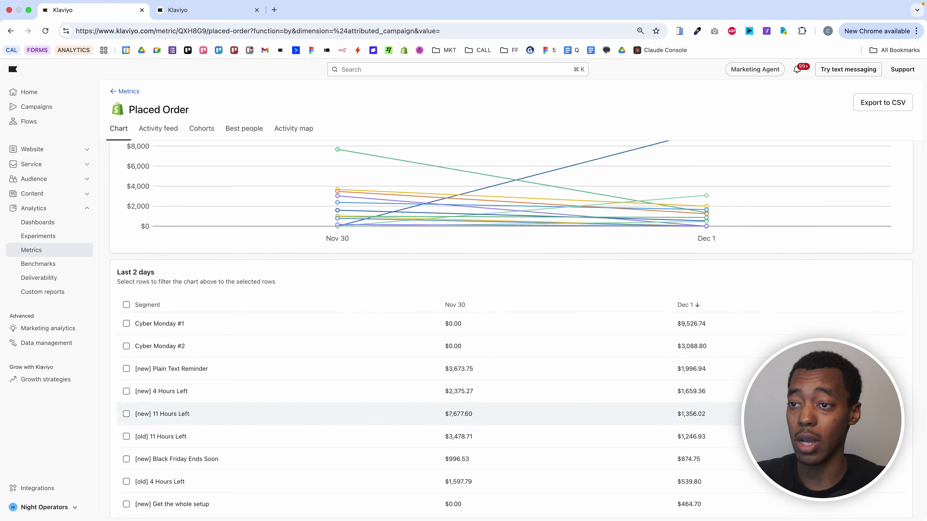
# Step: Review the Dec 1 revenue of the campaigns from [new] Plain Text Reminder down to [new] Basically Wallhack
pyautogui.scroll(-3, 729, 413)
pyautogui.moveTo(678, 303); pyautogui.dragTo(736, 460)
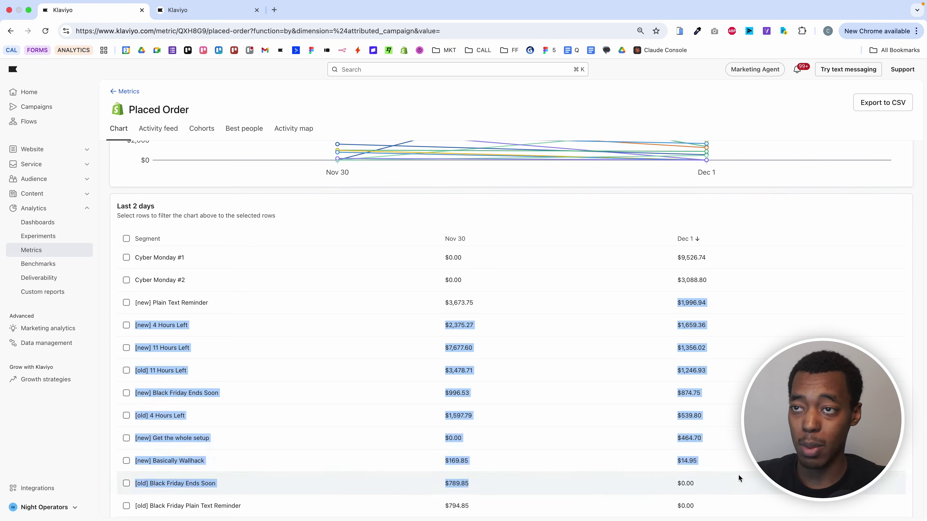
pyautogui.scroll(5, 738, 474)
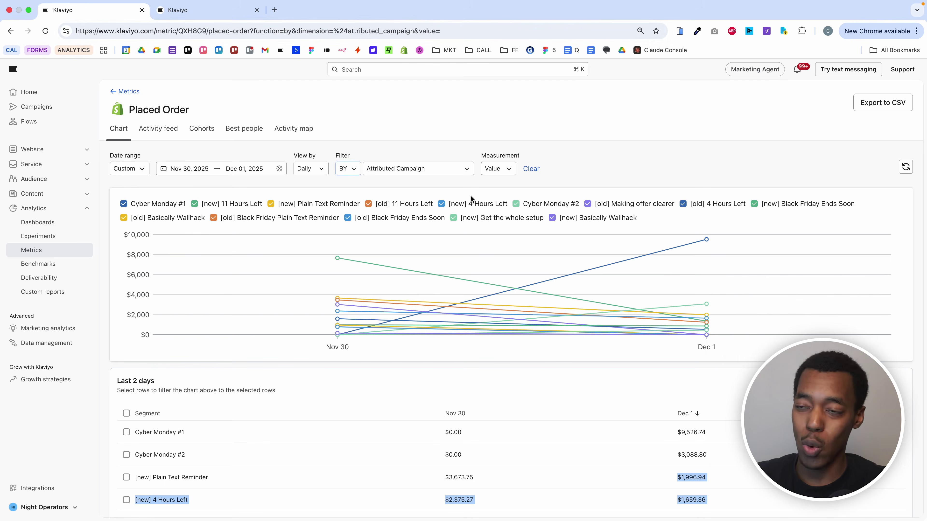
pyautogui.moveTo(699, 266)
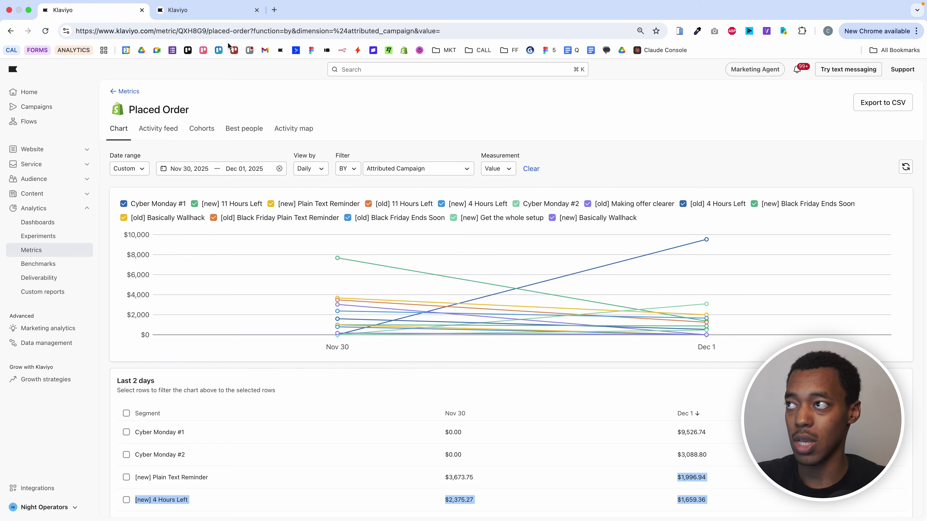
# Step: In the [new] 4 Hours Left campaign report, inspect the placed orders for November 30, 2025 at 8:00 PM
pyautogui.click(212, 11)
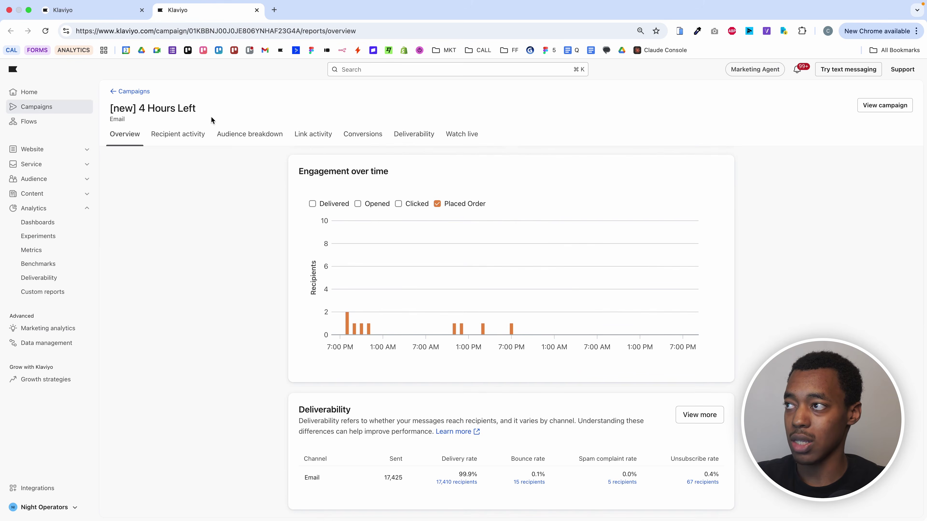
pyautogui.tripleClick(208, 108)
pyautogui.click(189, 247)
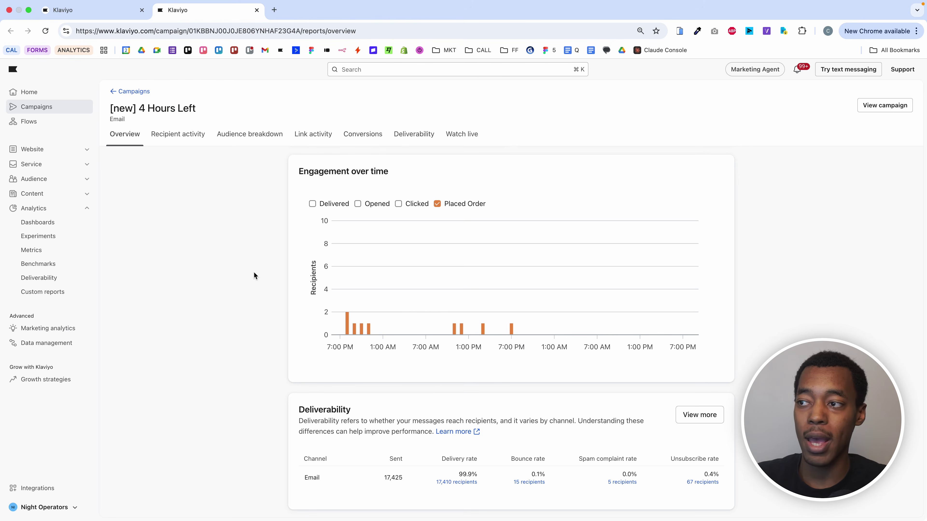
pyautogui.moveTo(347, 313)
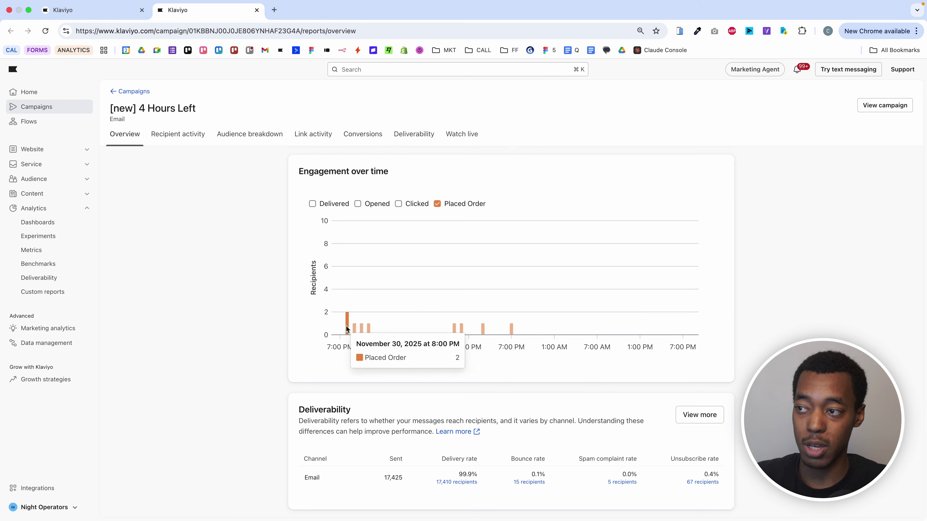